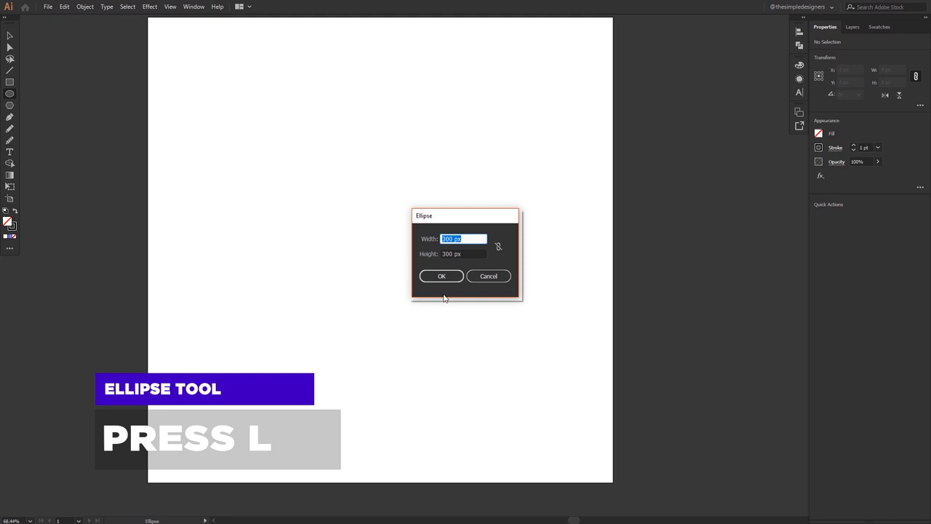
# Confirm the 300 px circle and move it higher on the artboard
pyautogui.click(442, 276)
pyautogui.press('v')
pyautogui.moveTo(415, 291); pyautogui.dragTo(367, 206)
pyautogui.click(495, 260)
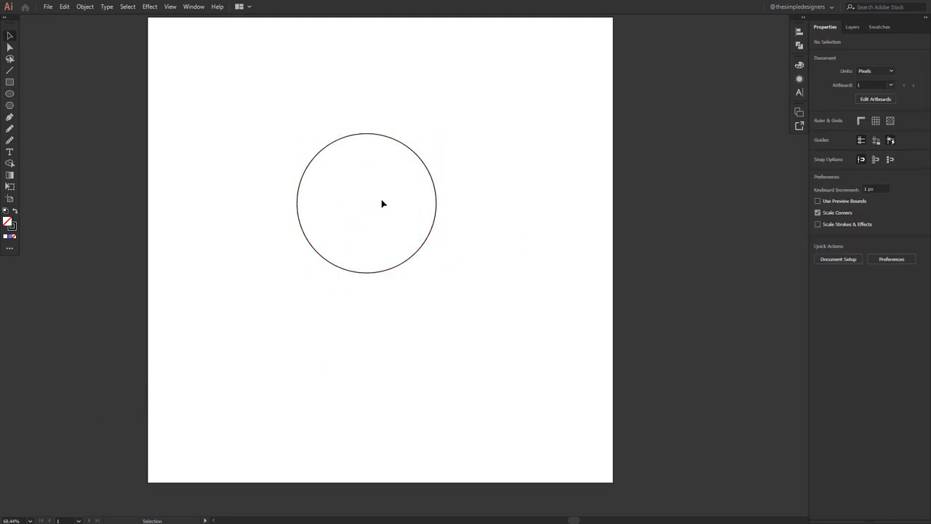
# Make a 61.8% scaled copy of the circle and align it to the large circle's bottom edge
pyautogui.click(430, 236)
pyautogui.press('s')
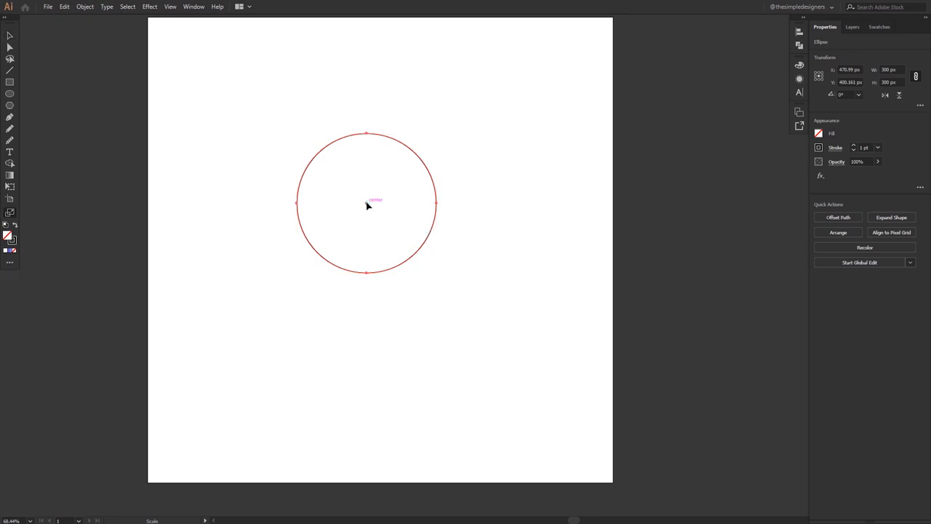
pyautogui.keyDown('alt'); pyautogui.click(366, 206); pyautogui.keyUp('alt')
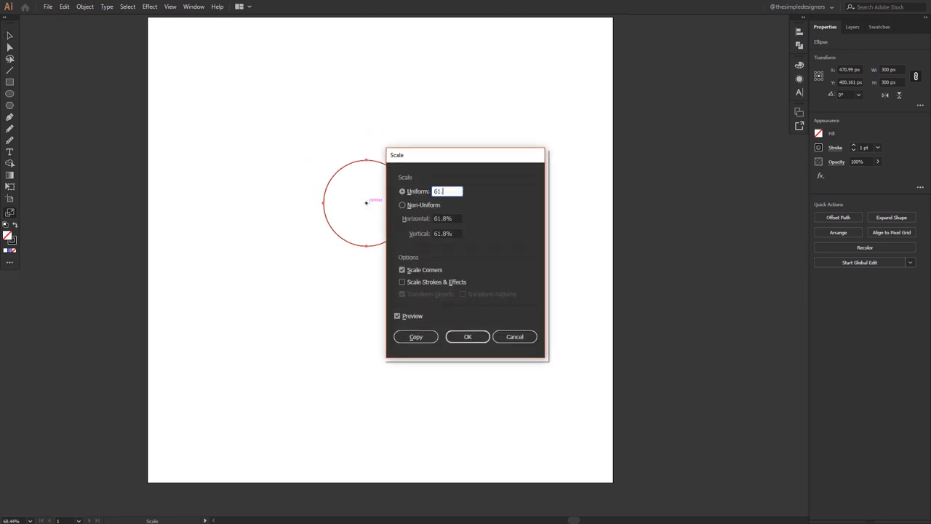
pyautogui.click(420, 336)
pyautogui.press('v')
pyautogui.moveTo(366, 227); pyautogui.dragTo(437, 313)
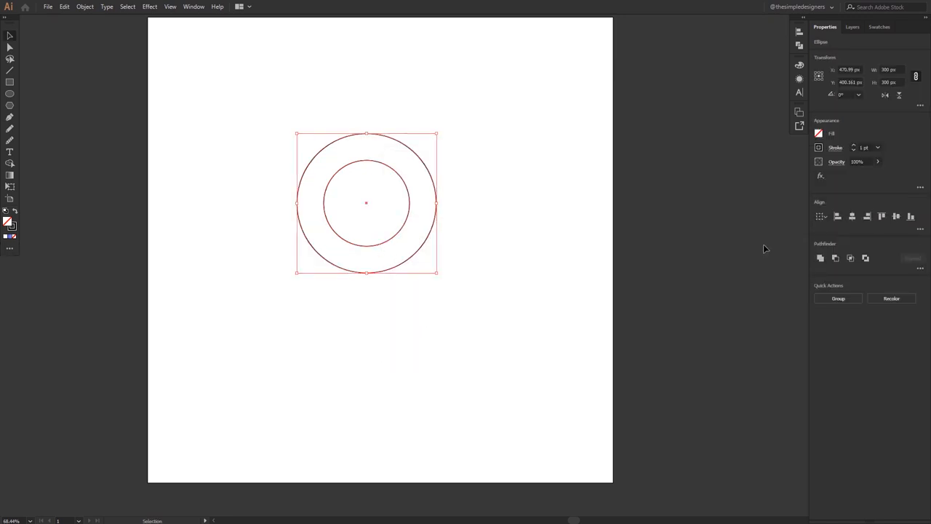
pyautogui.click(913, 217)
# Alt-drag copies of the small circle to the right and to the left of it
pyautogui.click(473, 266)
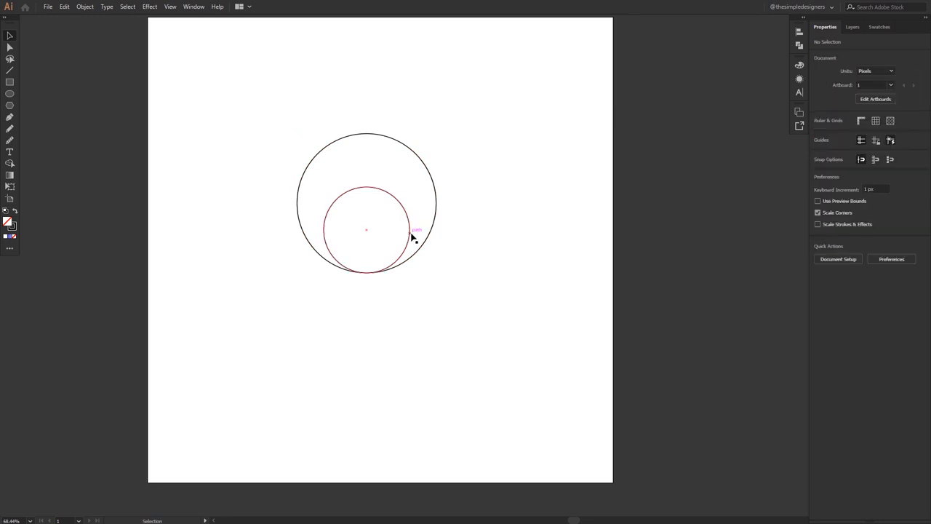
pyautogui.moveTo(411, 236); pyautogui.dragTo(502, 231)
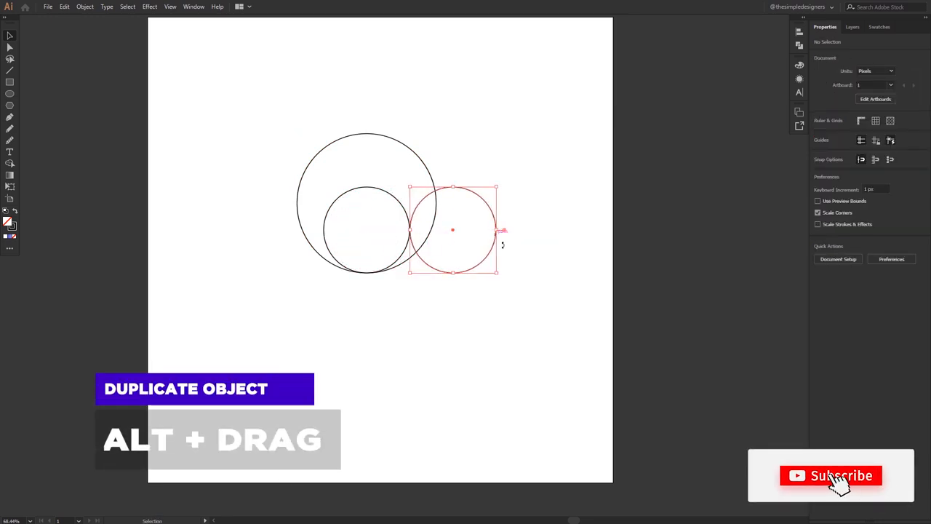
pyautogui.click(406, 252)
pyautogui.keyDown('alt'); pyautogui.moveTo(406, 252); pyautogui.dragTo(321, 253); pyautogui.keyUp('alt')
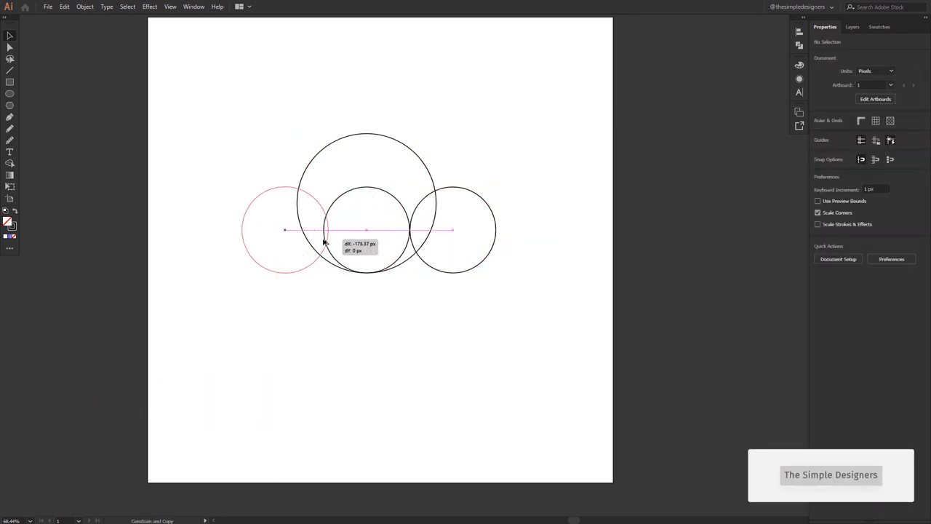
pyautogui.click(478, 268)
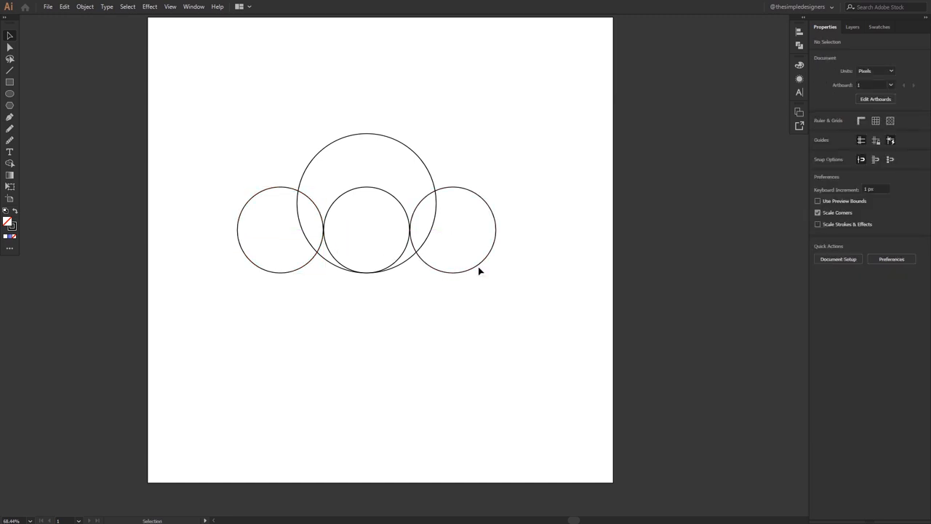
# Shrink the right small circle somewhat with its bounding handle
pyautogui.click(479, 269)
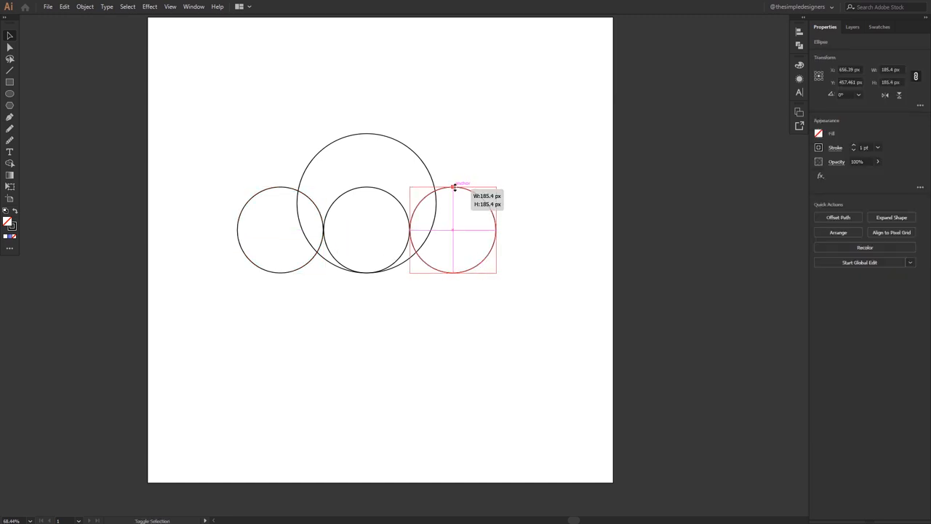
pyautogui.moveTo(454, 188); pyautogui.dragTo(454, 203)
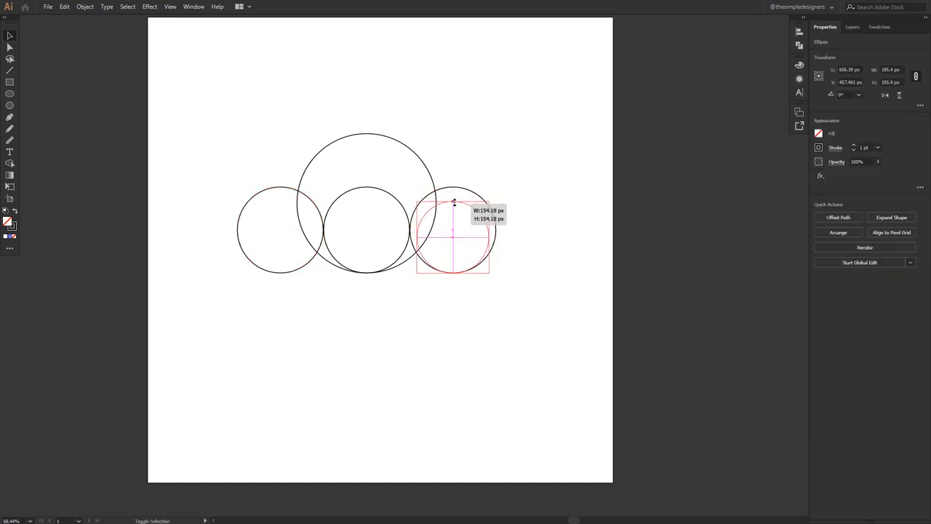
pyautogui.moveTo(454, 204); pyautogui.dragTo(454, 203)
pyautogui.click(518, 325)
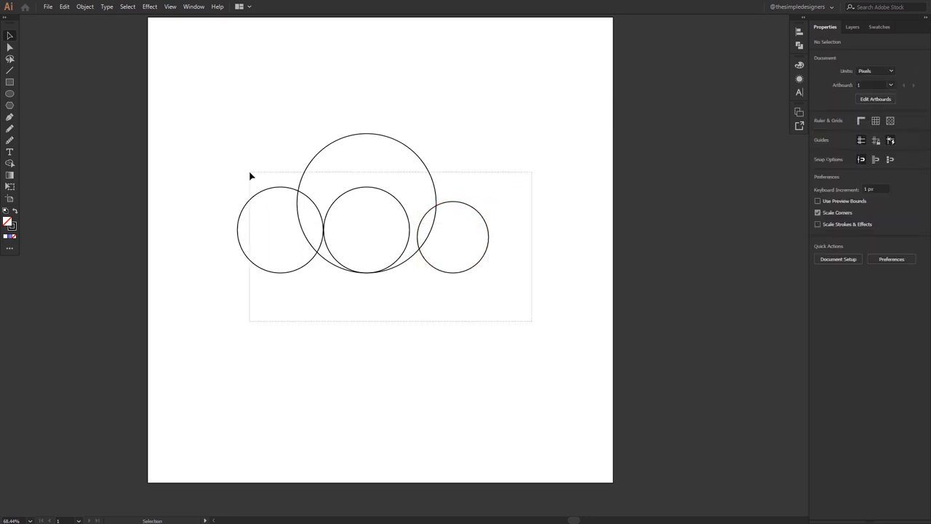
pyautogui.moveTo(251, 176); pyautogui.dragTo(248, 171)
pyautogui.click(468, 313)
# Delete the middle small circle, leaving the large circle flanked by two small ones
pyautogui.click(410, 219)
pyautogui.press('Delete')
pyautogui.click(455, 206)
pyautogui.click(510, 204)
# Draw a closed Pen polygon joining the bottoms of the side circles and their meeting points with the large circle
pyautogui.press('p')
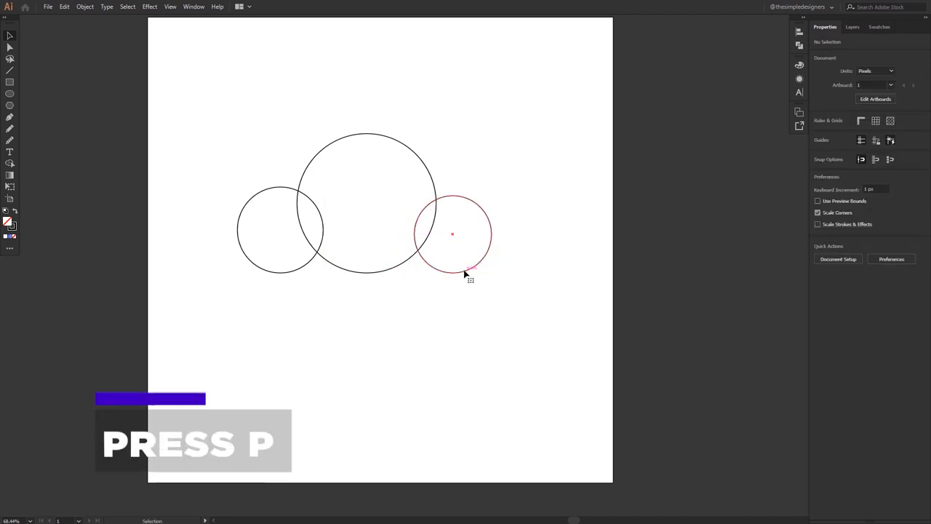
pyautogui.click(465, 274)
pyautogui.press('p')
pyautogui.click(455, 275)
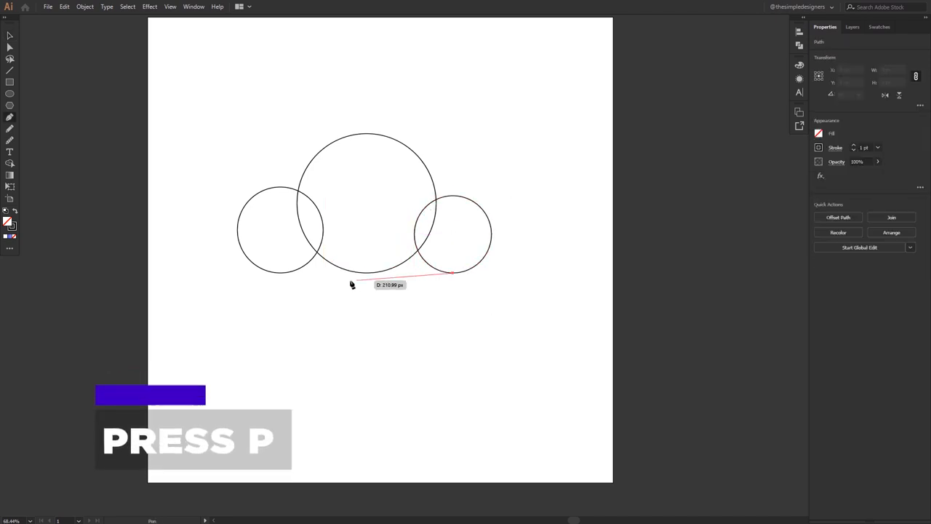
pyautogui.click(282, 273)
pyautogui.click(299, 190)
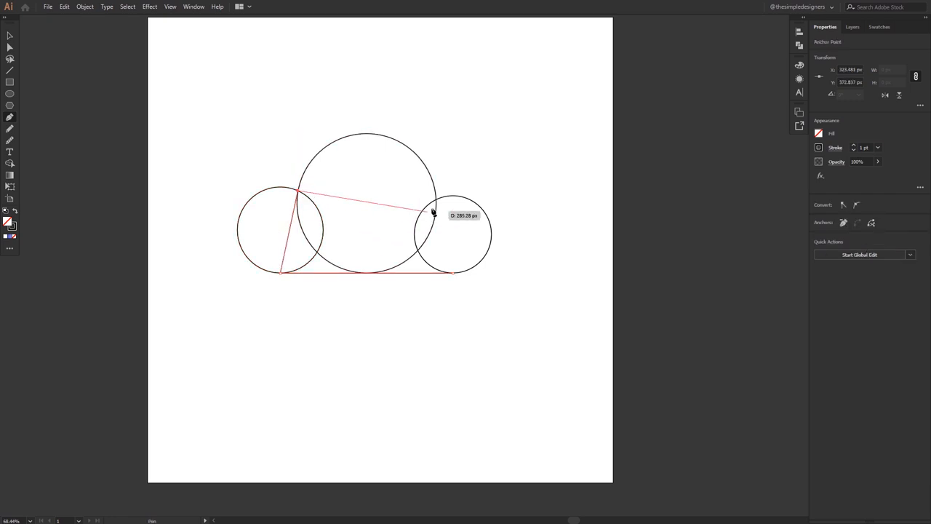
pyautogui.click(436, 198)
pyautogui.click(454, 276)
# Unite all circles and the polygon into one cloud outline and give it a solid black fill
pyautogui.press('v')
pyautogui.click(507, 331)
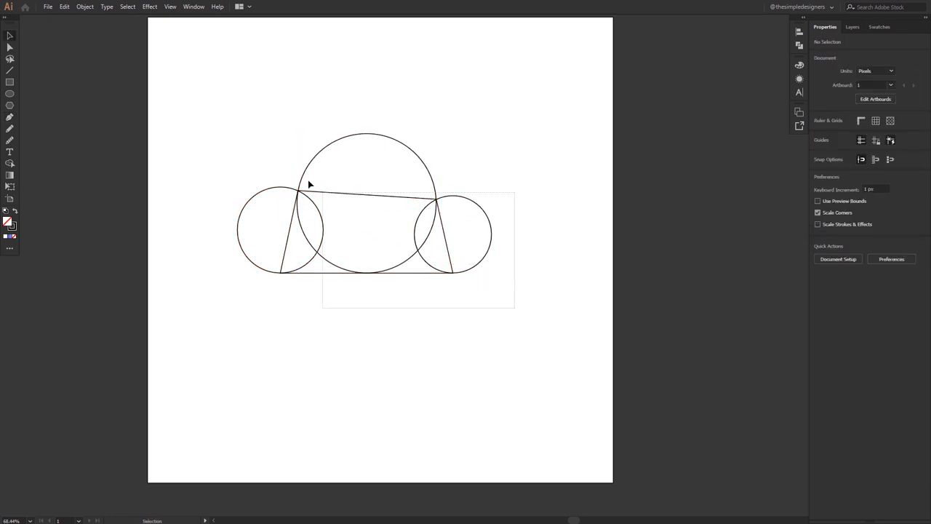
pyautogui.moveTo(309, 184); pyautogui.dragTo(270, 180)
pyautogui.click(823, 258)
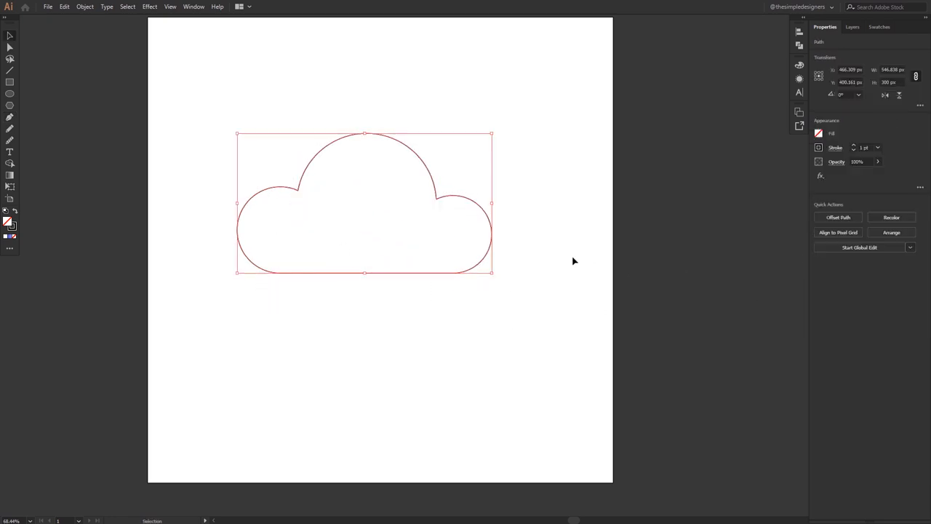
pyautogui.click(483, 262)
pyautogui.click(15, 211)
pyautogui.click(298, 303)
# Scale the cloud smaller and move it lower and to the right
pyautogui.click(393, 227)
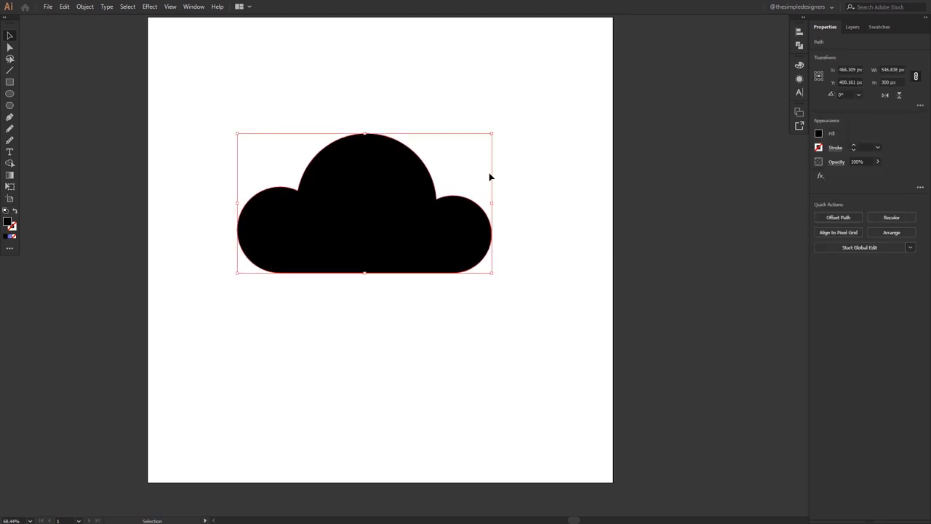
pyautogui.moveTo(493, 135); pyautogui.dragTo(453, 152)
pyautogui.moveTo(418, 204); pyautogui.dragTo(437, 226)
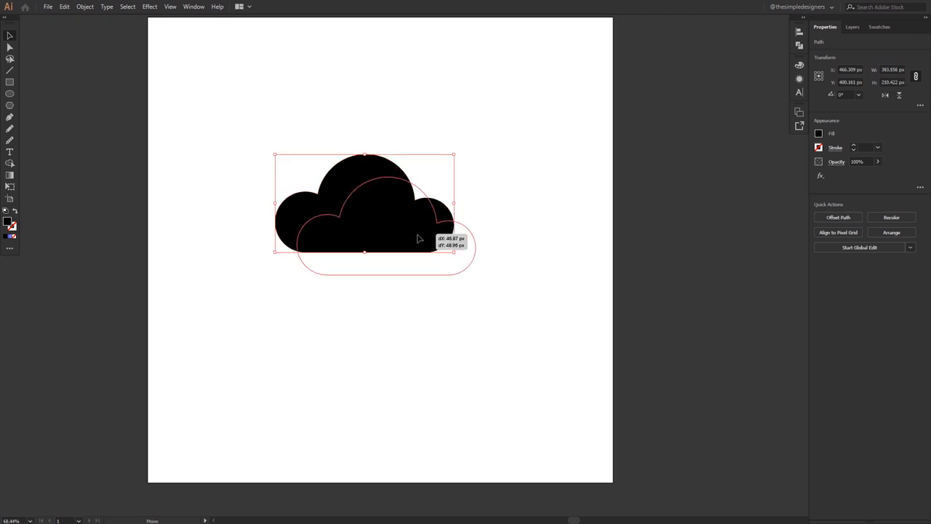
pyautogui.click(483, 225)
# Draw a curved band path with the Pen sweeping from the cloud's right bump across to its left side
pyautogui.press('p')
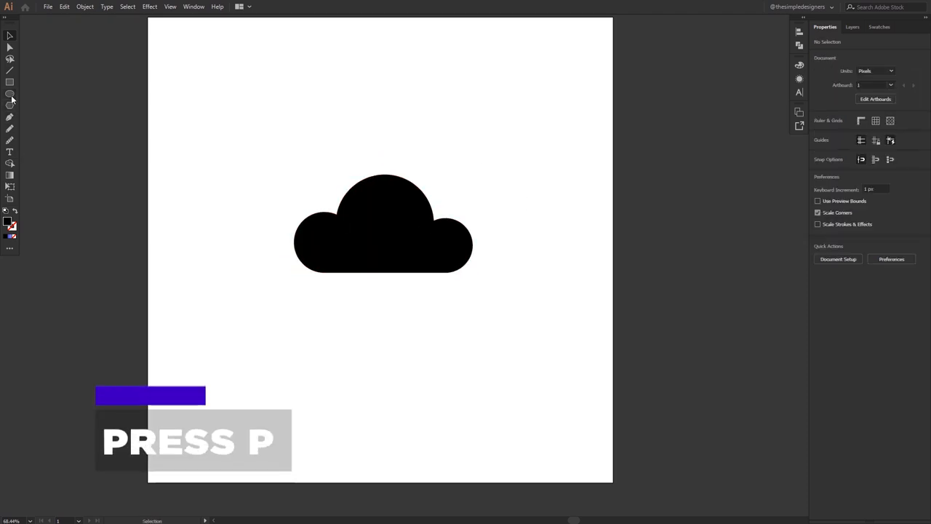
pyautogui.click(383, 223)
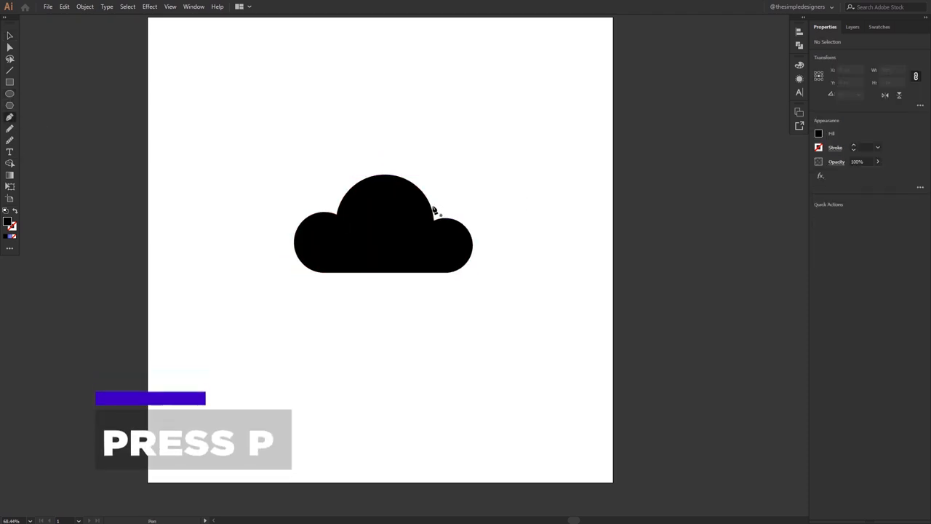
pyautogui.click(435, 212)
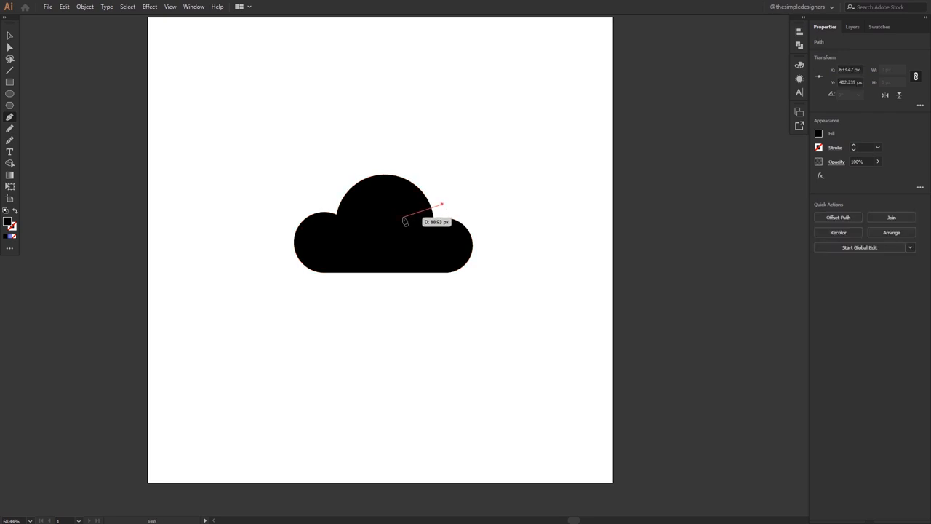
pyautogui.press('Escape')
pyautogui.click(424, 202)
pyautogui.moveTo(230, 174); pyautogui.dragTo(229, 174)
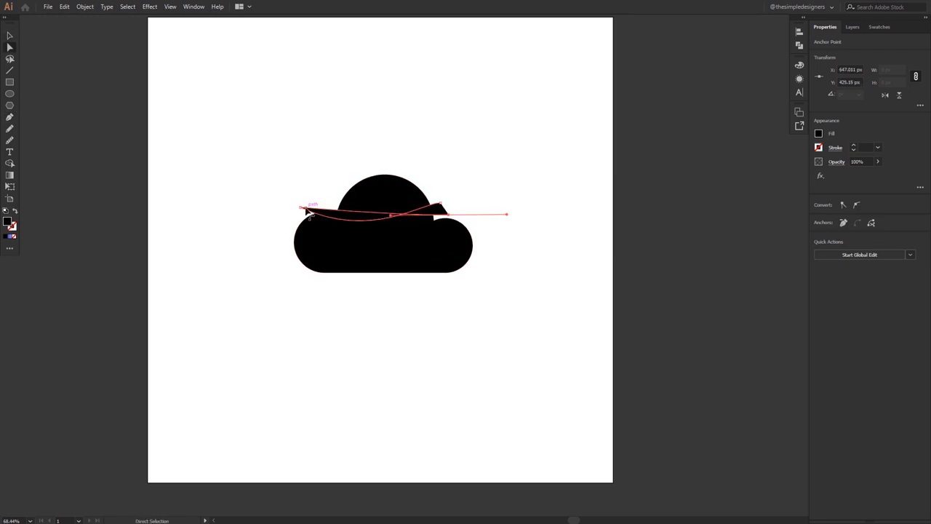
pyautogui.moveTo(300, 207)
pyautogui.mouseDown()
pyautogui.moveTo(323, 188)
pyautogui.moveTo(359, 248)
pyautogui.moveTo(360, 218)
pyautogui.moveTo(355, 258)
pyautogui.mouseUp()
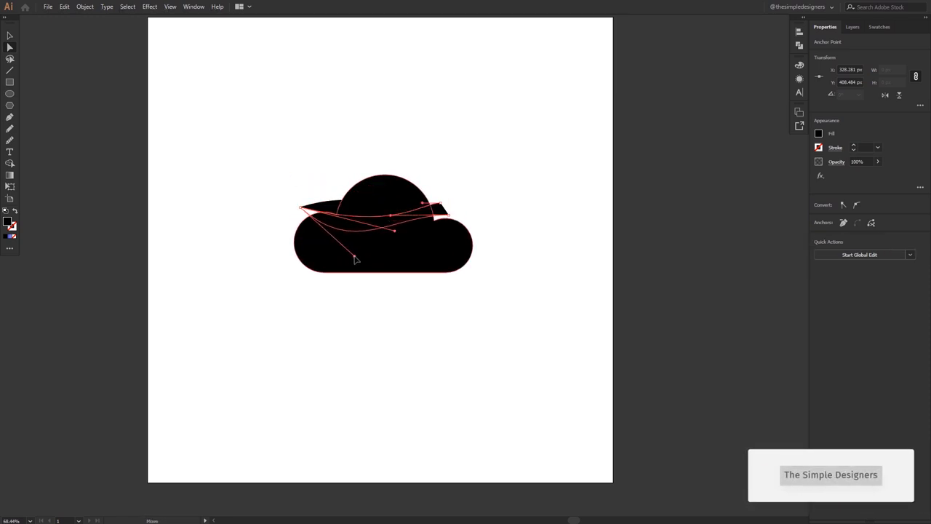
pyautogui.moveTo(445, 215); pyautogui.dragTo(508, 217)
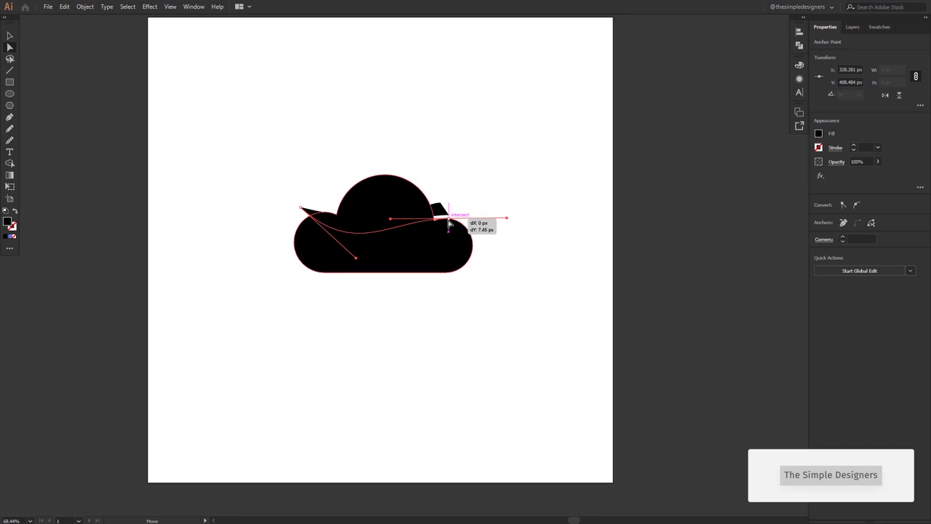
# Reshape the band's anchors and handles so its pointed left tip pokes past the cloud, then select cloud and band
pyautogui.click(407, 222)
pyautogui.click(291, 209)
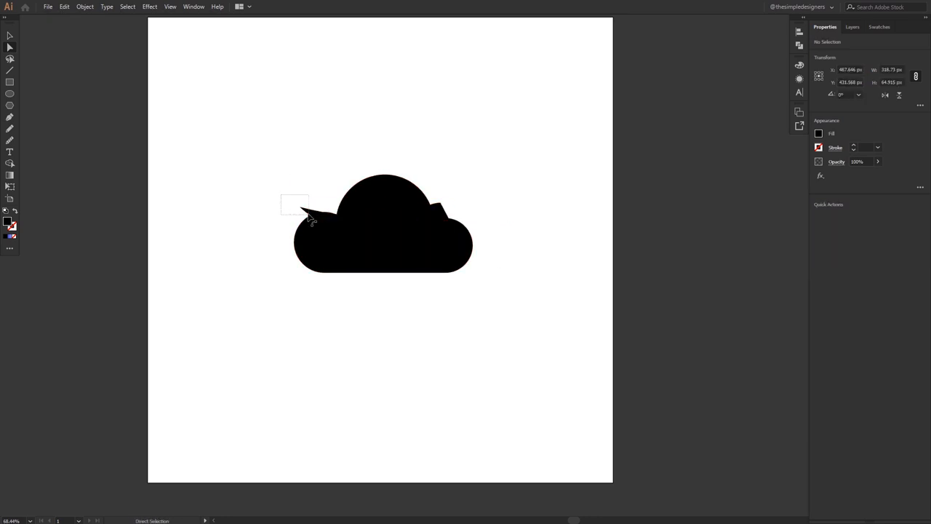
pyautogui.moveTo(298, 212); pyautogui.dragTo(367, 265)
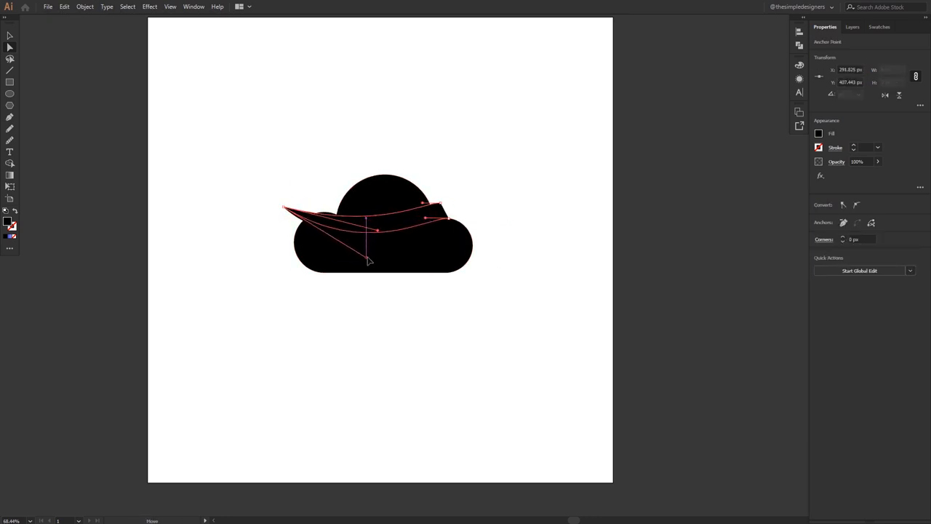
pyautogui.scroll(3, 291, 211)
pyautogui.moveTo(295, 236); pyautogui.dragTo(311, 233)
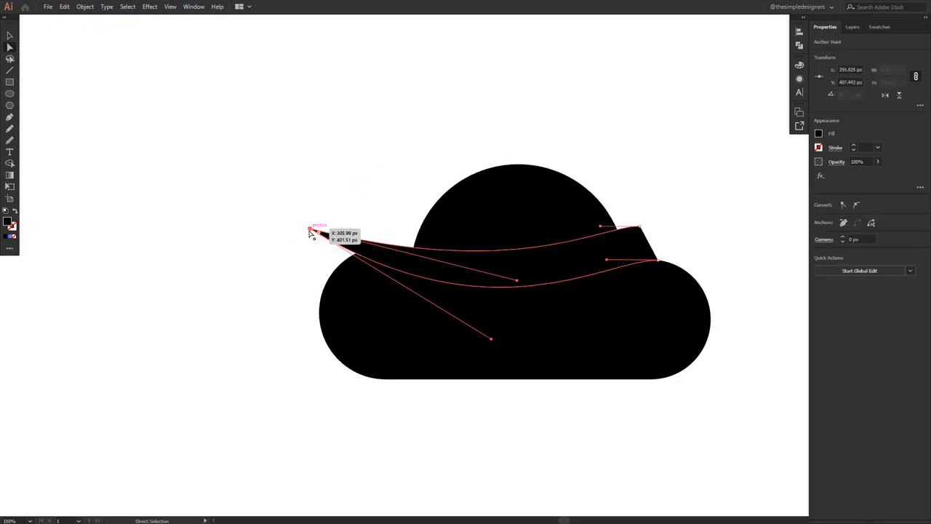
pyautogui.moveTo(518, 283); pyautogui.dragTo(523, 291)
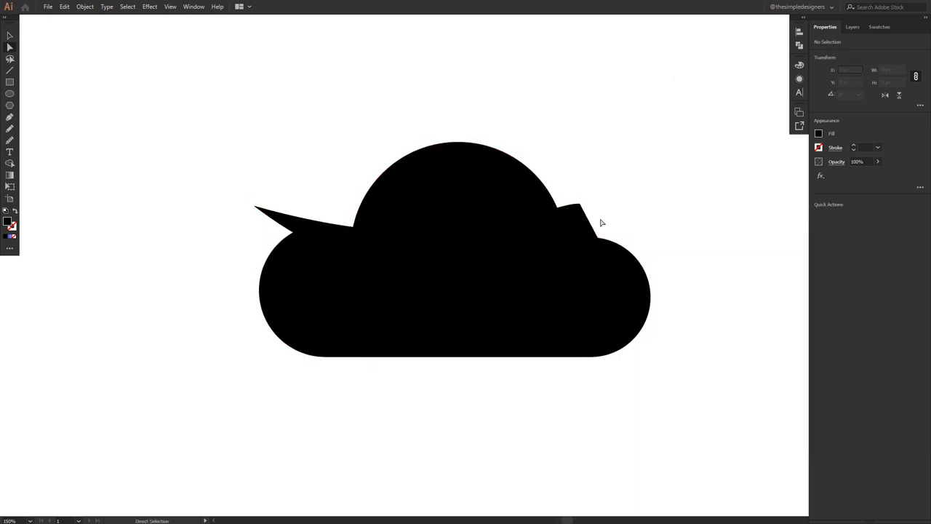
pyautogui.moveTo(336, 211); pyautogui.dragTo(314, 224)
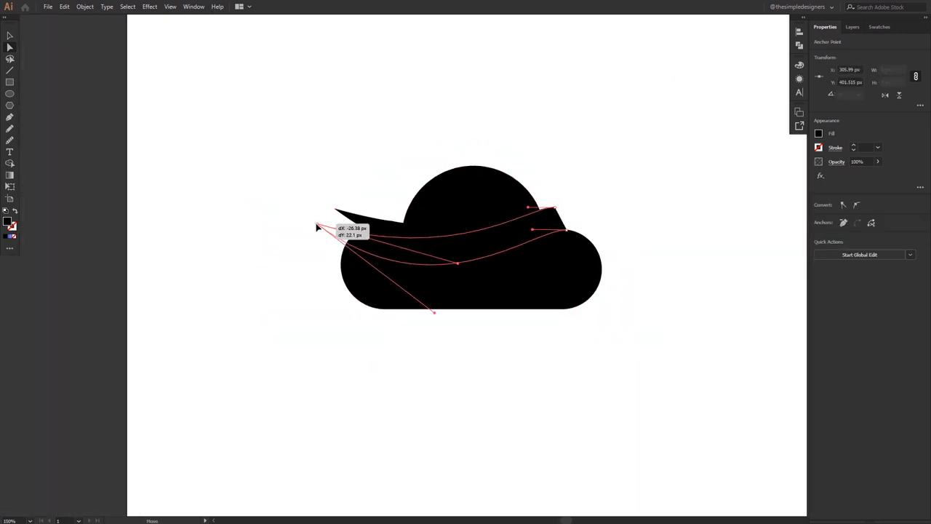
pyautogui.moveTo(459, 267); pyautogui.dragTo(453, 311)
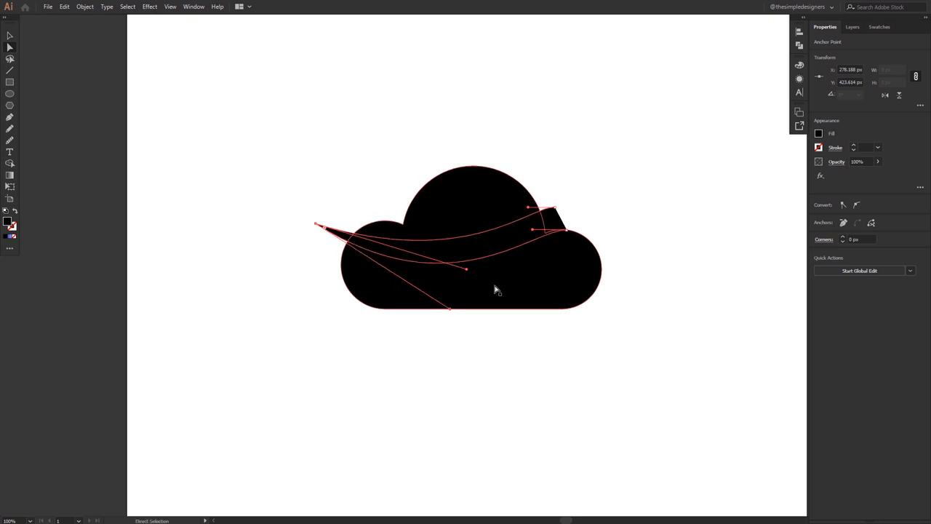
pyautogui.click(568, 231)
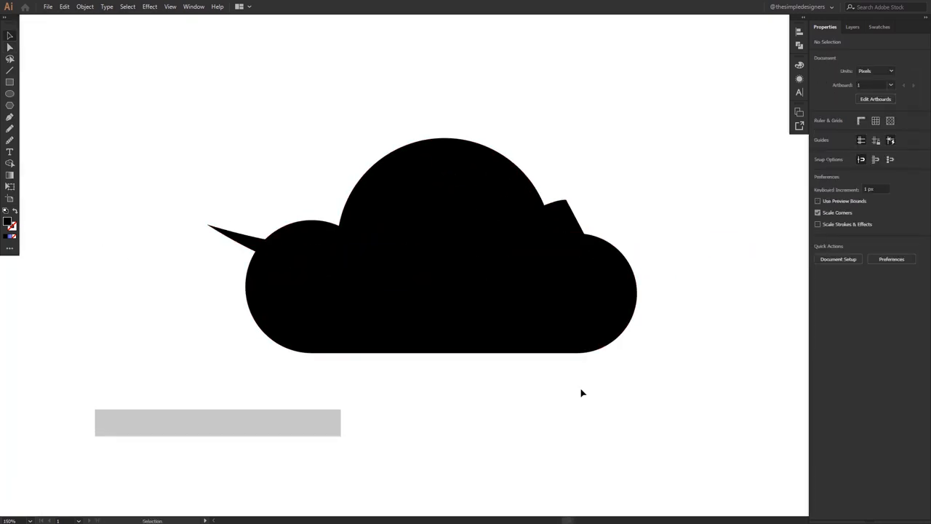
pyautogui.moveTo(228, 155); pyautogui.dragTo(218, 145)
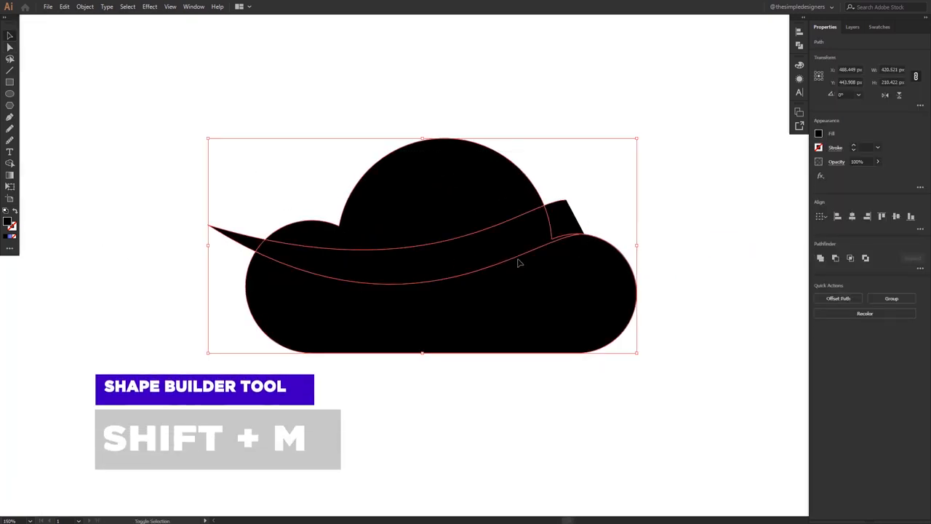
# With Shape Builder, erase the band region and leftover sliver, splitting the cloud into dome and base
pyautogui.hotkey('shift', 'm')
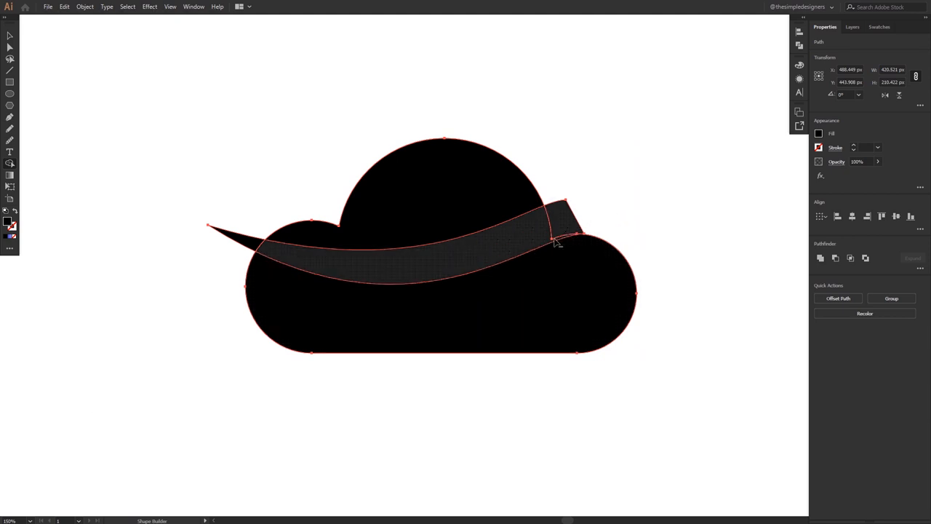
pyautogui.keyDown('alt'); pyautogui.click(561, 243); pyautogui.keyUp('alt')
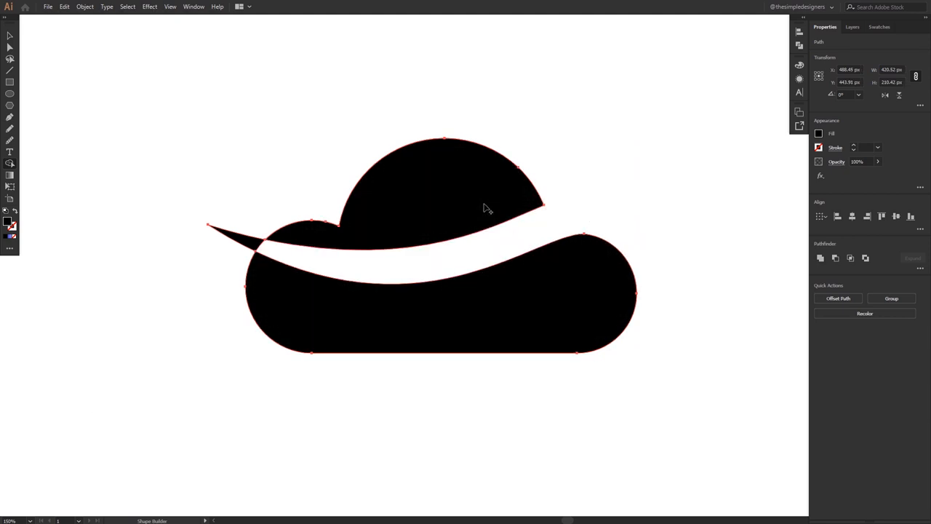
pyautogui.keyDown('alt'); pyautogui.click(261, 247); pyautogui.keyUp('alt')
pyautogui.press('v')
pyautogui.click(579, 182)
# Round the anchor at the dome's right tip, then zoom back out to the whole artboard
pyautogui.hotkey('ctrl', '+')
pyautogui.hotkey('ctrl', '+')
pyautogui.hotkey('ctrl', '+')
pyautogui.hotkey('ctrl', '+')
pyautogui.moveTo(554, 212); pyautogui.dragTo(533, 201)
pyautogui.hotkey('ctrl', '0')
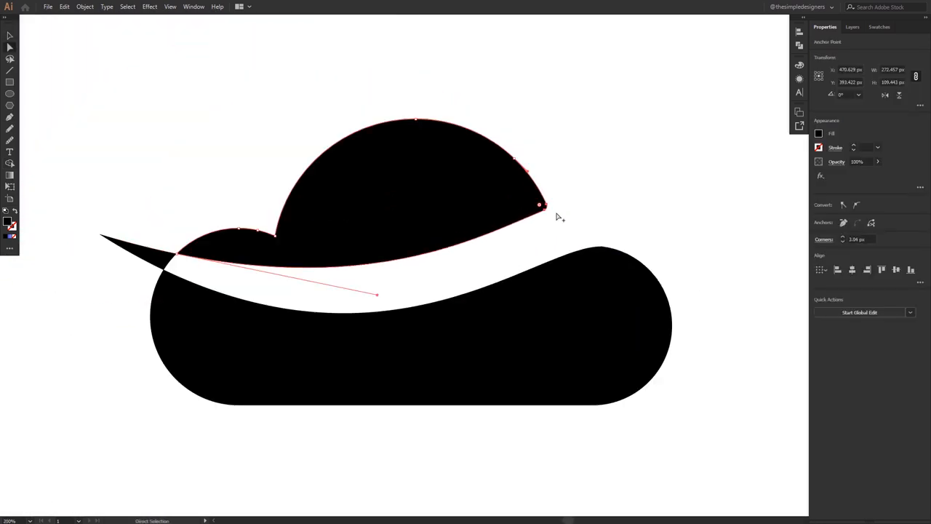
pyautogui.hotkey('ctrl', '-')
pyautogui.click(647, 228)
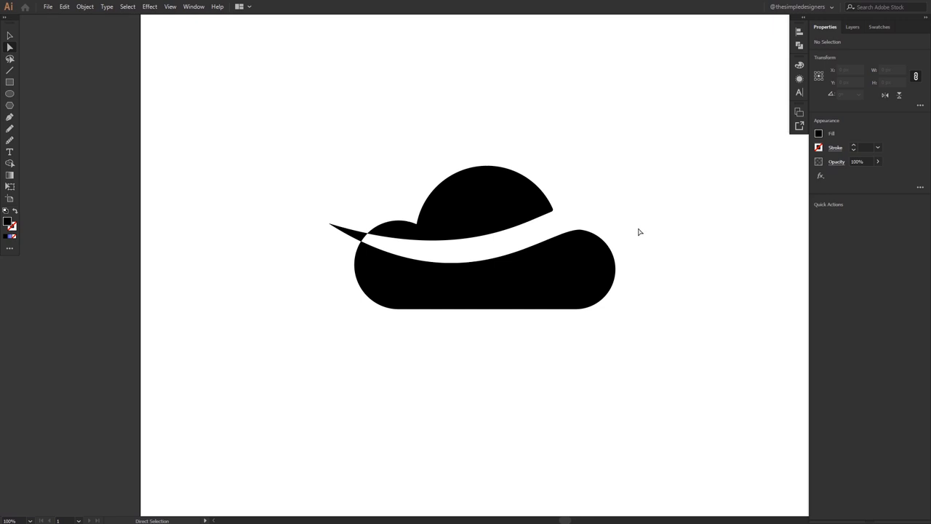
pyautogui.press('v')
pyautogui.hotkey('ctrl', '-')
pyautogui.hotkey('ctrl', '-')
# Unite the cloud pieces and fill them with the light-to-dark purple gradient swatch, adjusting its direction
pyautogui.click(551, 269)
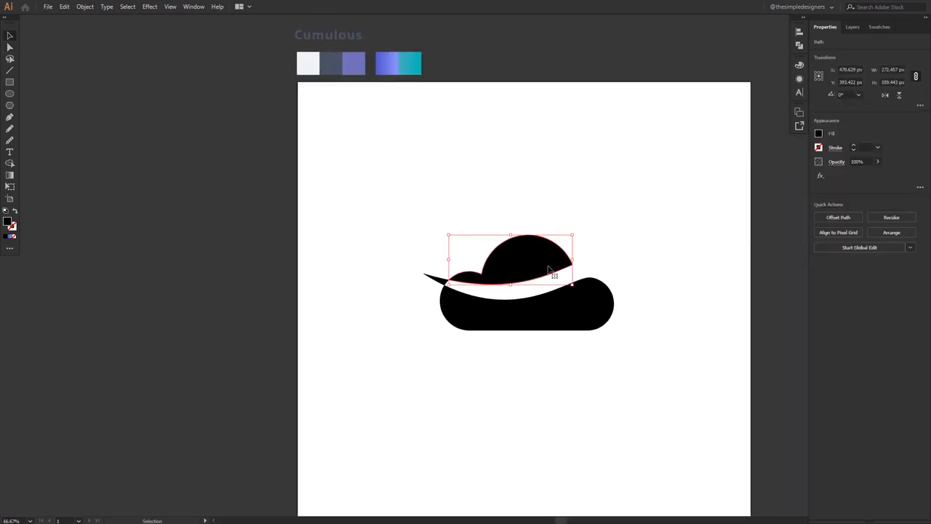
pyautogui.hotkey('ctrl', 'a')
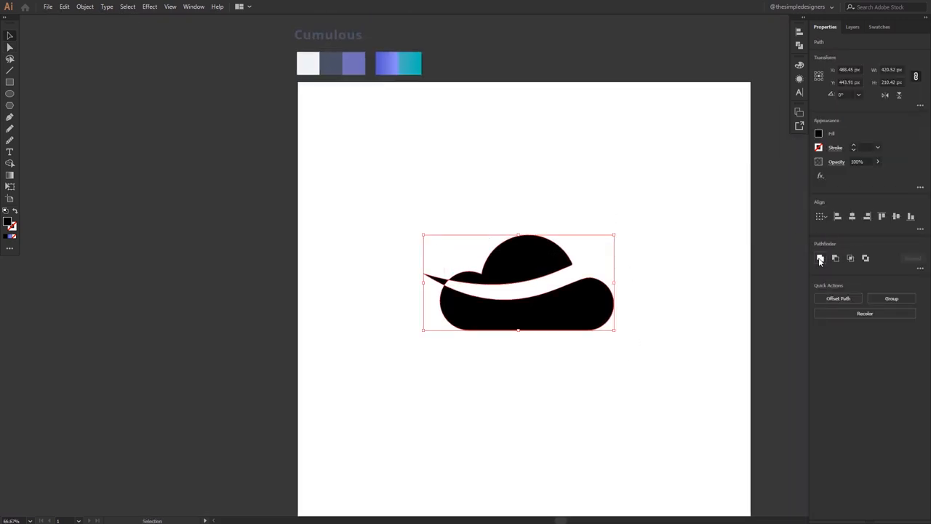
pyautogui.click(820, 260)
pyautogui.moveTo(699, 287); pyautogui.dragTo(676, 269)
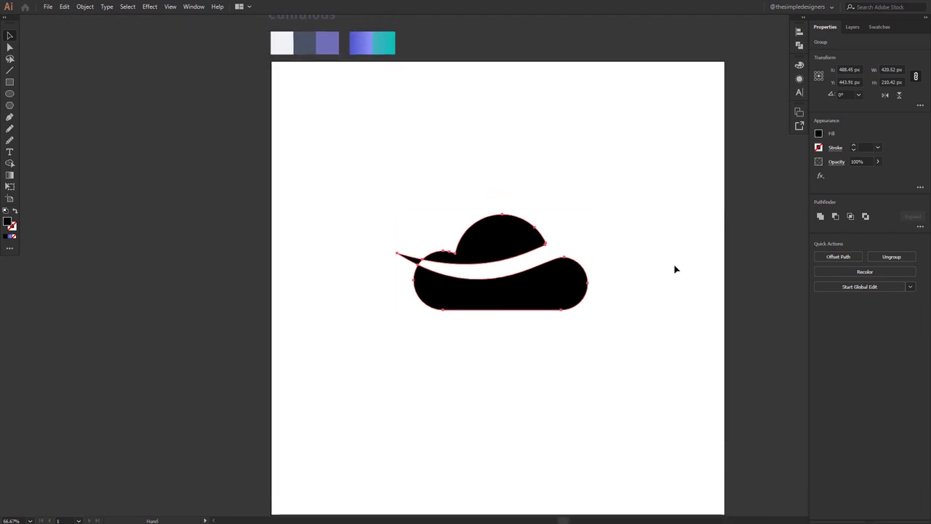
pyautogui.press('i')
pyautogui.click(374, 50)
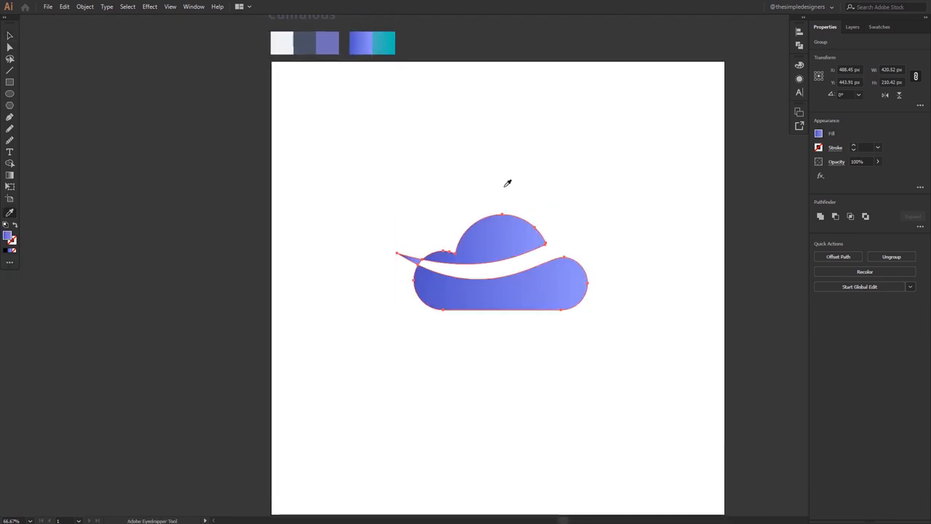
pyautogui.press('g')
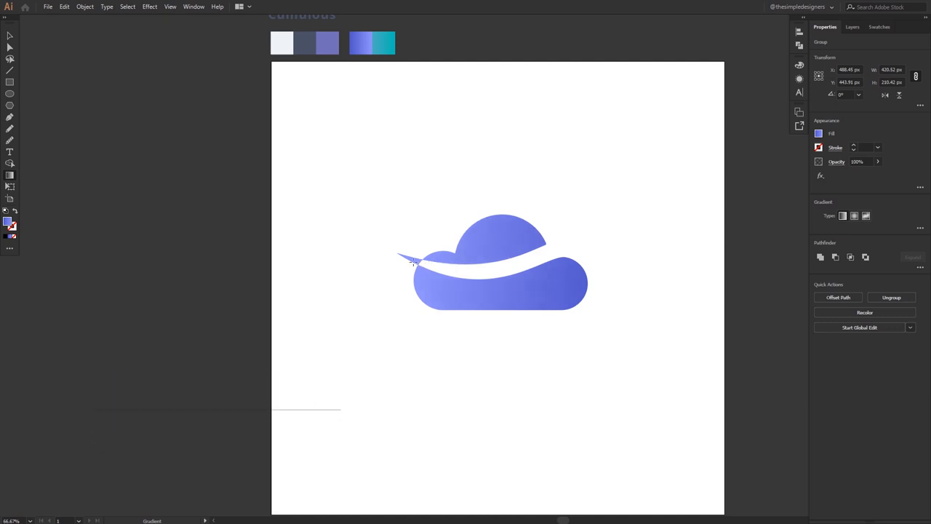
pyautogui.press('v')
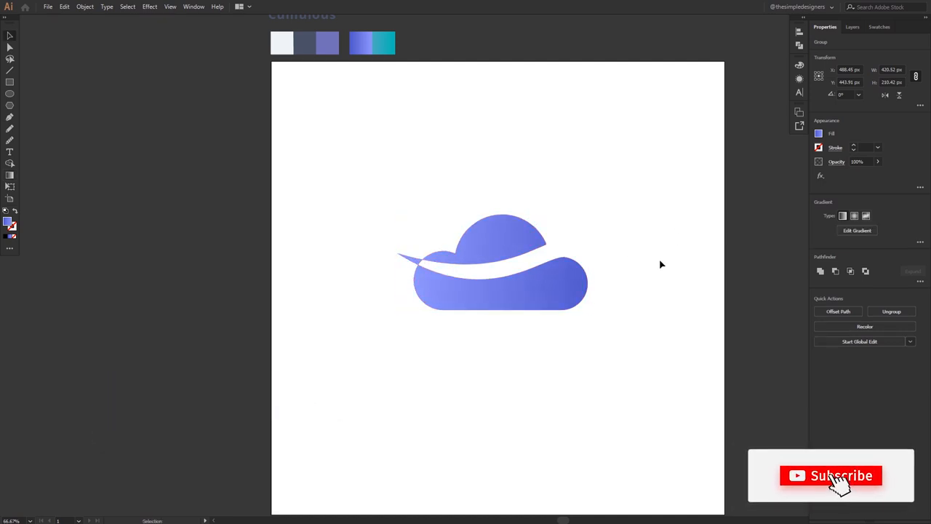
pyautogui.click(660, 264)
# Center the cloud horizontally and vertically on the artboard via the Align options
pyautogui.click(543, 274)
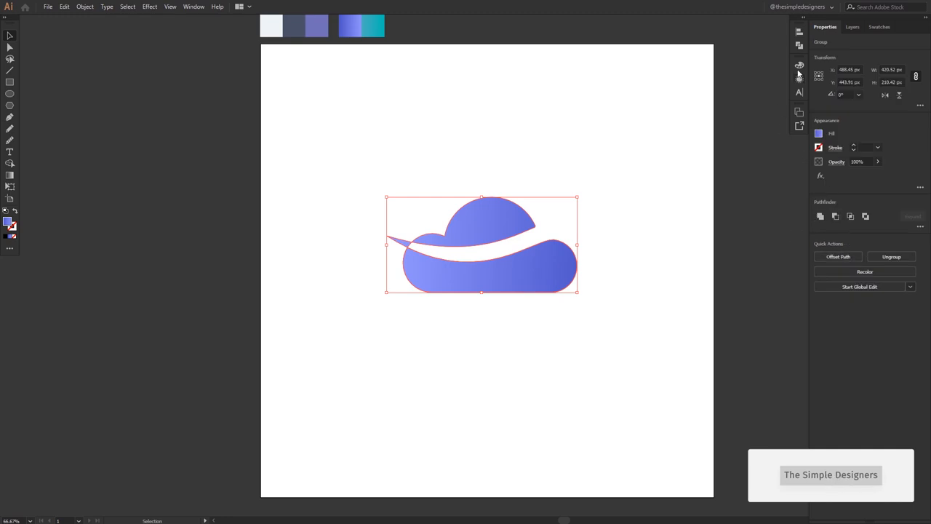
pyautogui.click(799, 33)
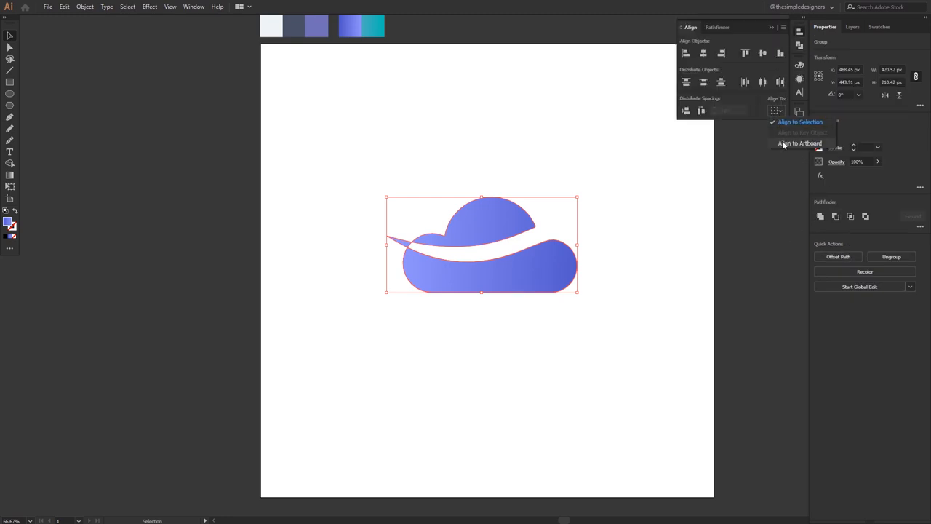
pyautogui.click(764, 53)
pyautogui.click(704, 53)
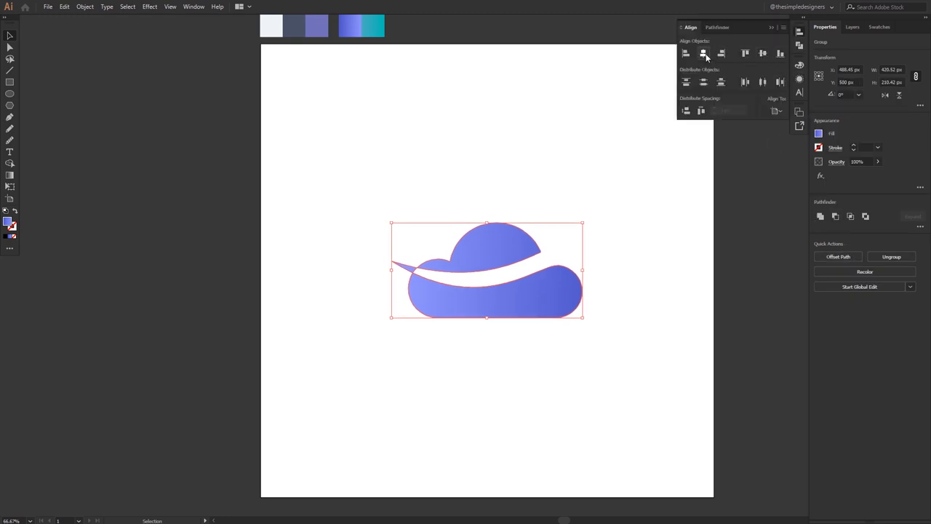
pyautogui.click(774, 28)
pyautogui.click(750, 167)
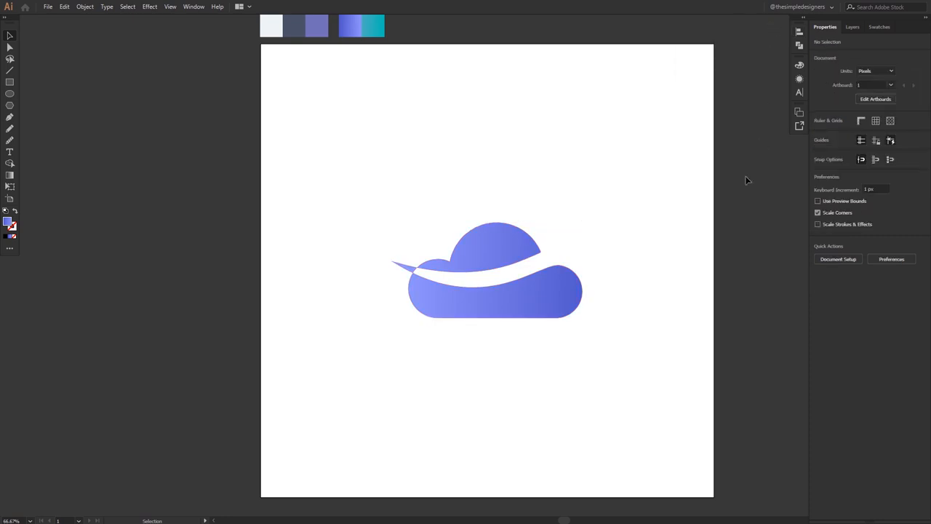
pyautogui.hotkey('ctrl', '0')
pyautogui.moveTo(706, 183); pyautogui.dragTo(662, 185)
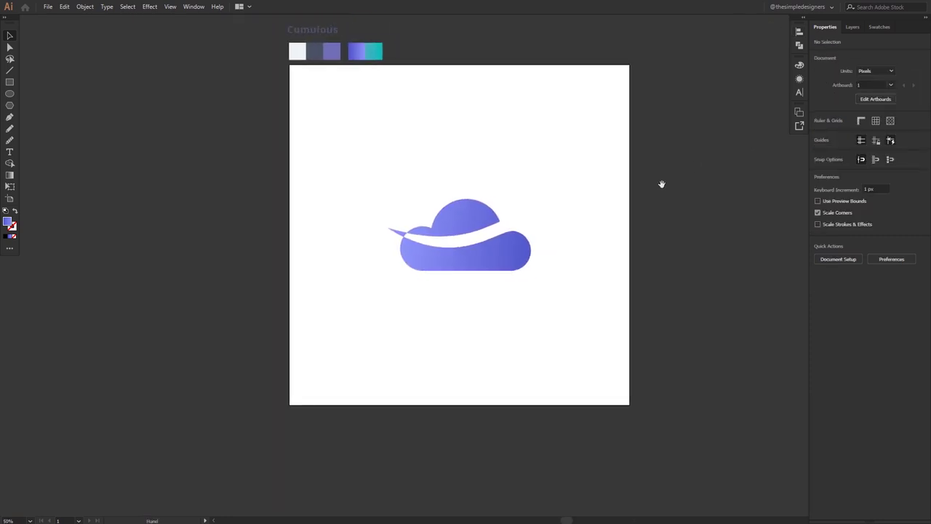
# Raise the live corner radius at the cloud base's right end to about 57 px for a smoother bump
pyautogui.hotkey('ctrl', '+')
pyautogui.click(520, 219)
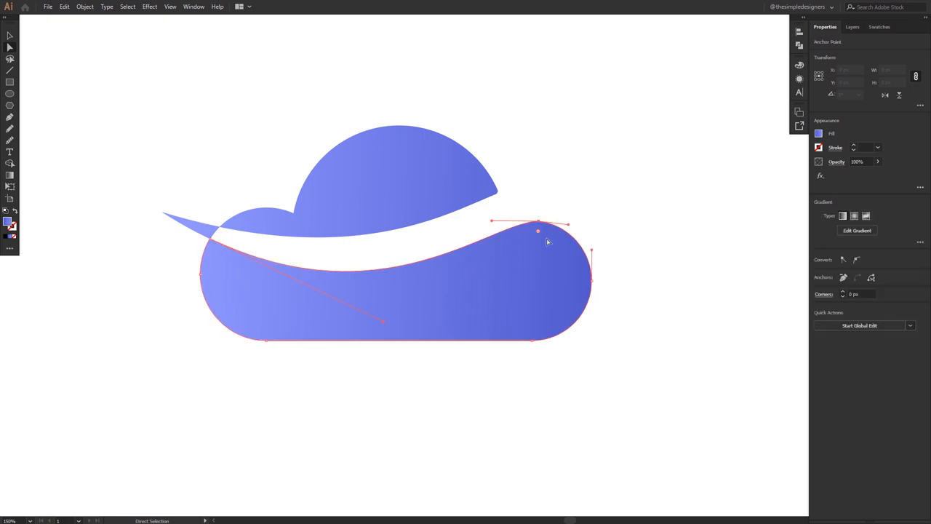
pyautogui.hotkey('ctrl', '+')
pyautogui.moveTo(536, 285); pyautogui.dragTo(557, 440)
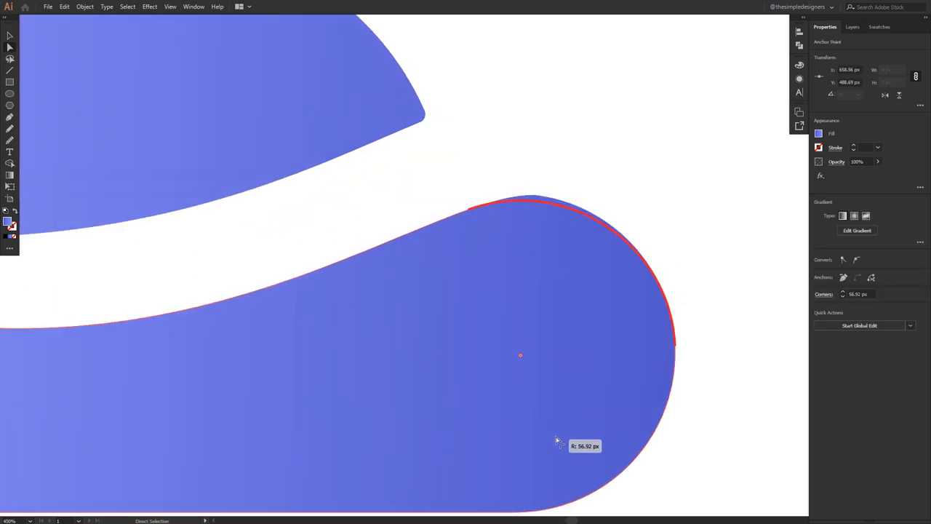
pyautogui.hotkey('ctrl', '-')
pyautogui.click(615, 320)
pyautogui.hotkey('ctrl', '0')
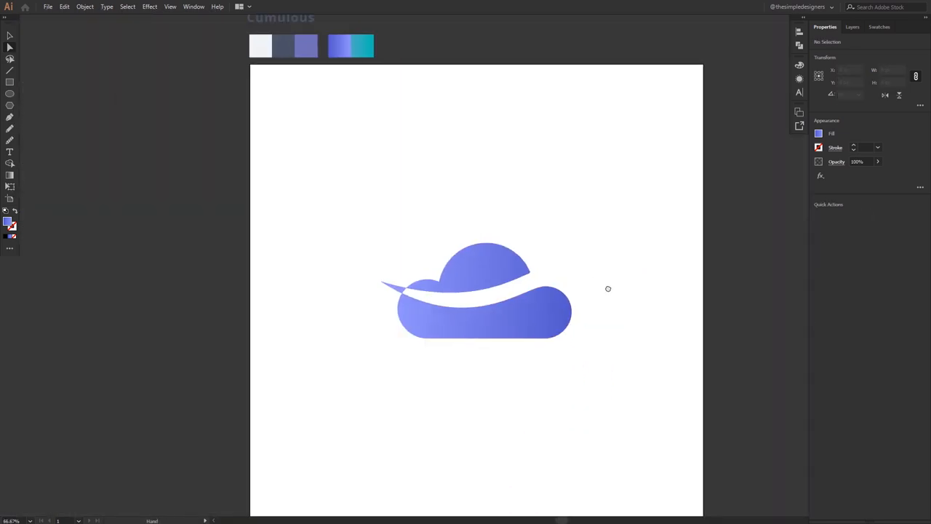
pyautogui.hotkey('ctrl', '-')
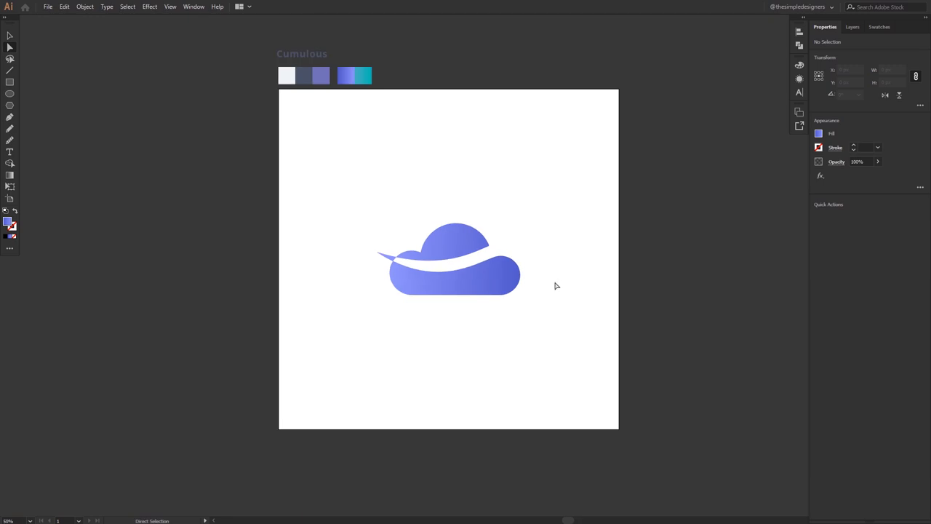
# Copy the Cumulous label onto the artboard below the cloud, enlarge it and shrink the cloud slightly
pyautogui.keyDown('alt'); pyautogui.moveTo(302, 53); pyautogui.dragTo(454, 318); pyautogui.keyUp('alt')
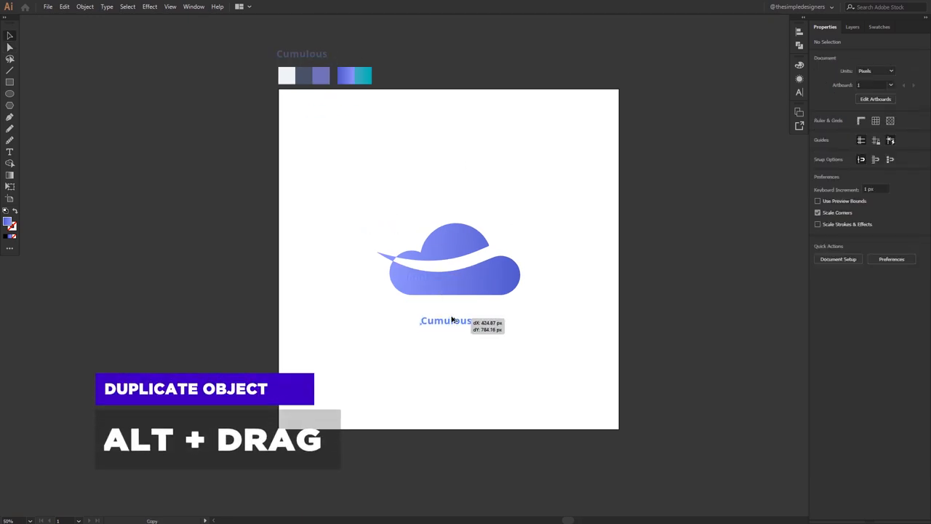
pyautogui.moveTo(474, 323); pyautogui.dragTo(506, 357)
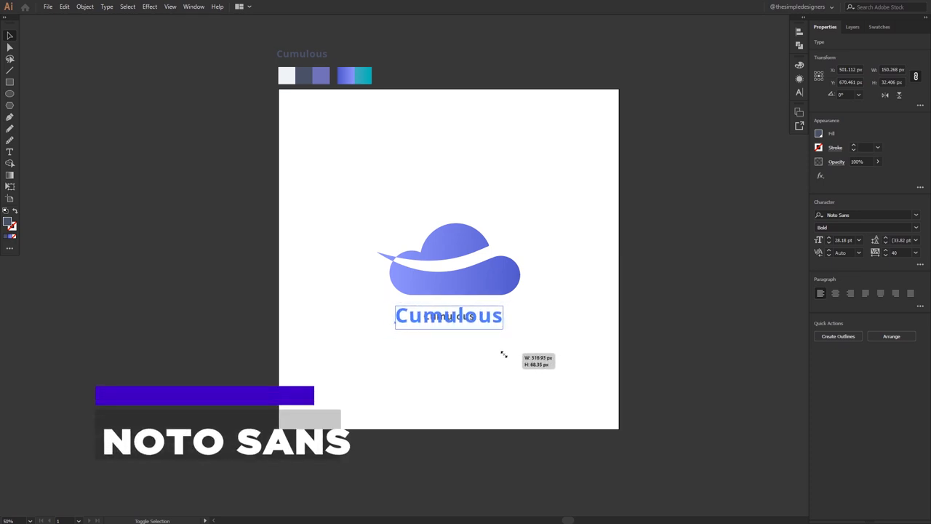
pyautogui.click(509, 266)
pyautogui.moveTo(520, 223); pyautogui.dragTo(510, 233)
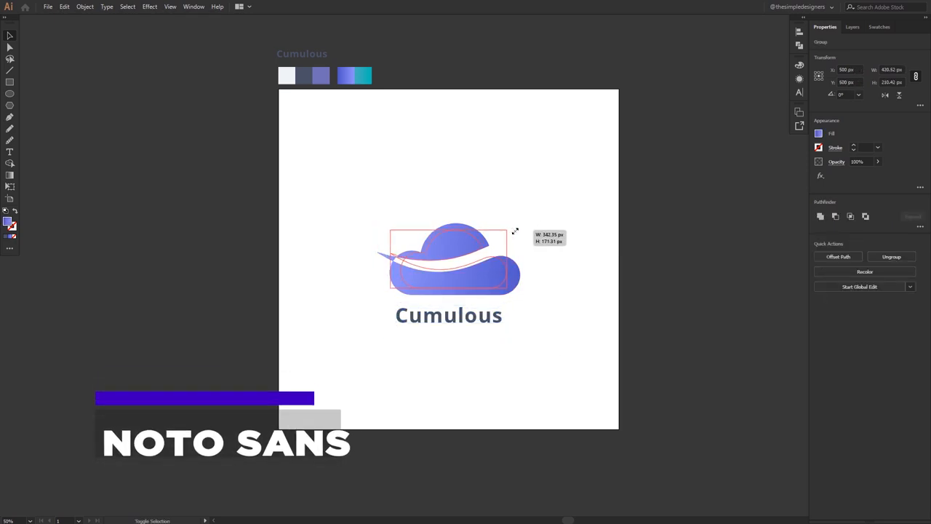
# Center the cloud and the Cumulous text horizontally with each other
pyautogui.click(473, 320)
pyautogui.keyDown('shift'); pyautogui.click(465, 262); pyautogui.keyUp('shift')
pyautogui.click(855, 219)
pyautogui.click(466, 364)
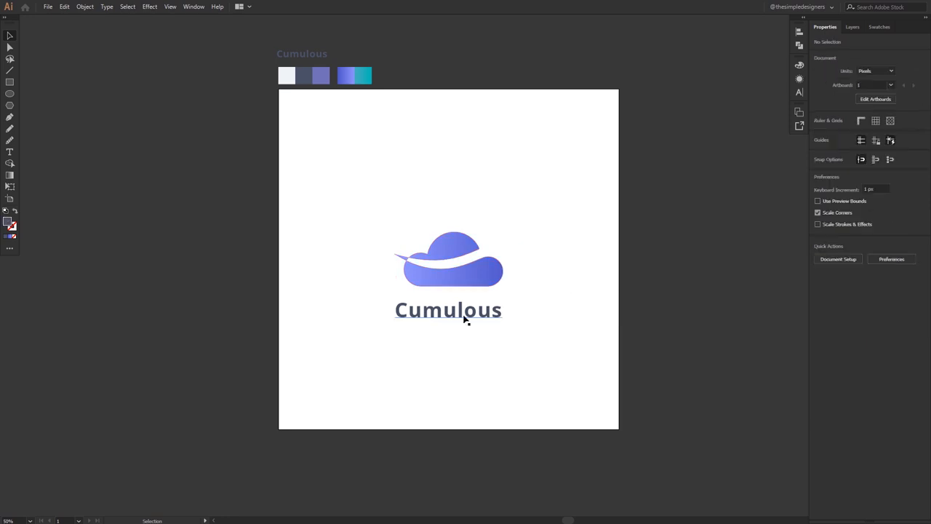
pyautogui.click(466, 311)
pyautogui.scroll(2, 473, 313)
pyautogui.scroll(-2, 448, 221)
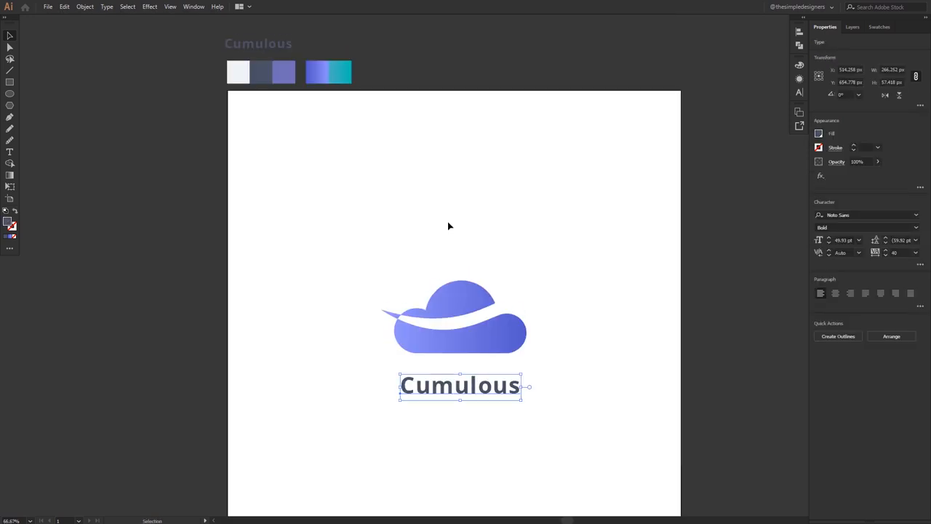
pyautogui.click(575, 269)
# Shrink the cloud further, move the text up closer, and nudge the whole logo upward
pyautogui.click(460, 383)
pyautogui.click(491, 324)
pyautogui.moveTo(526, 281); pyautogui.dragTo(517, 288)
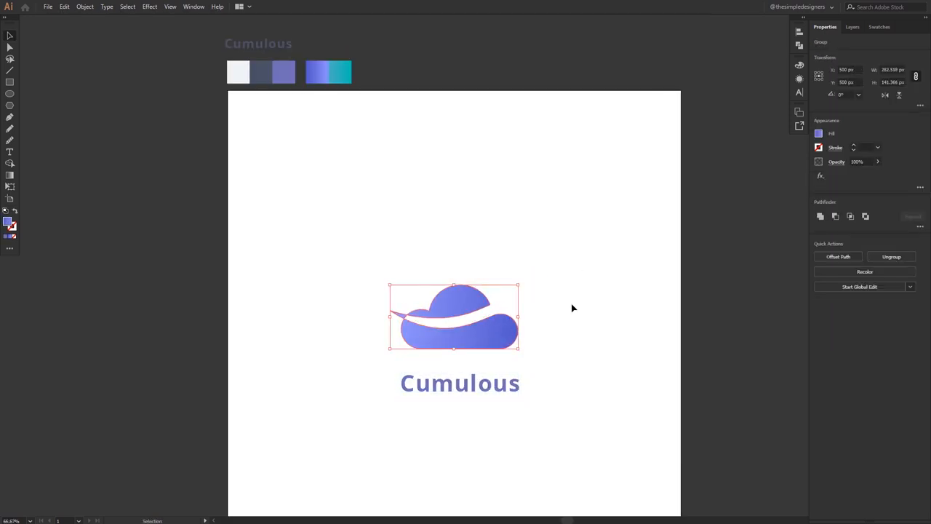
pyautogui.click(572, 304)
pyautogui.moveTo(466, 384); pyautogui.dragTo(466, 371)
pyautogui.scroll(-2, 509, 378)
pyautogui.moveTo(437, 312); pyautogui.dragTo(531, 422)
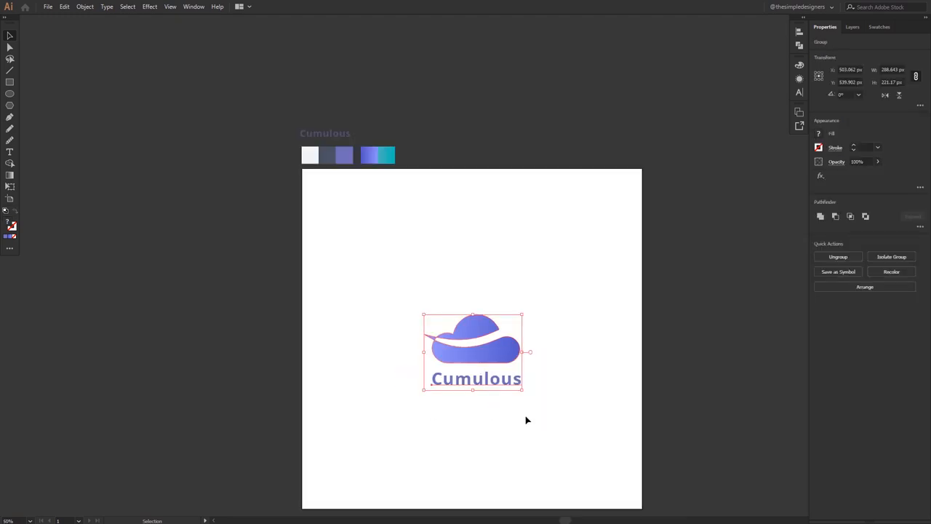
pyautogui.moveTo(489, 373); pyautogui.dragTo(489, 352)
pyautogui.click(488, 393)
pyautogui.scroll(3, 488, 348)
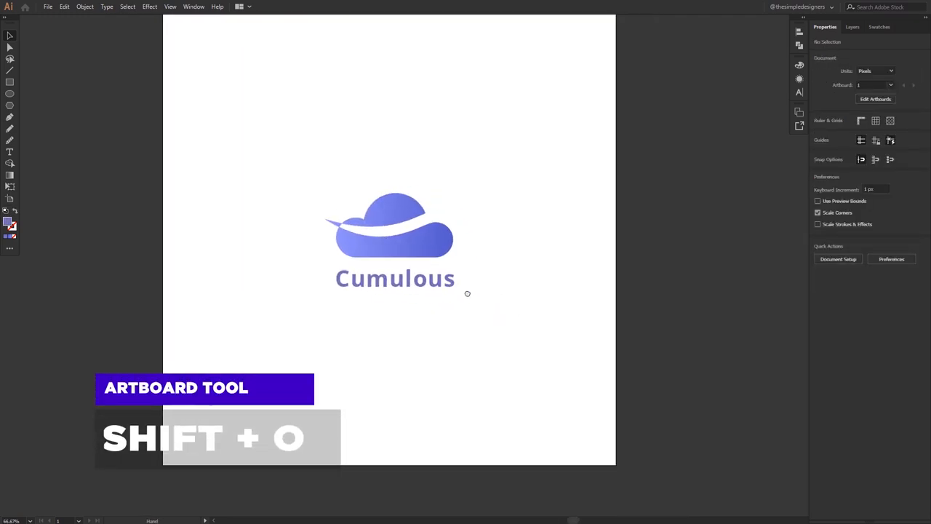
# Duplicate the artboard with its logo to the right and ungroup the copy's cloud and text
pyautogui.hotkey('shift', 'o')
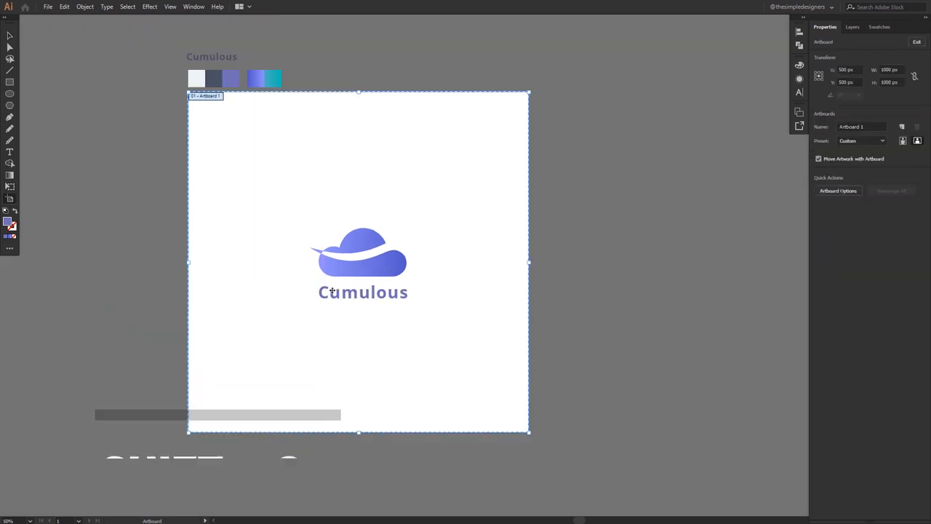
pyautogui.moveTo(364, 262); pyautogui.dragTo(730, 300)
pyautogui.press('v')
pyautogui.hscroll(5, 583, 289)
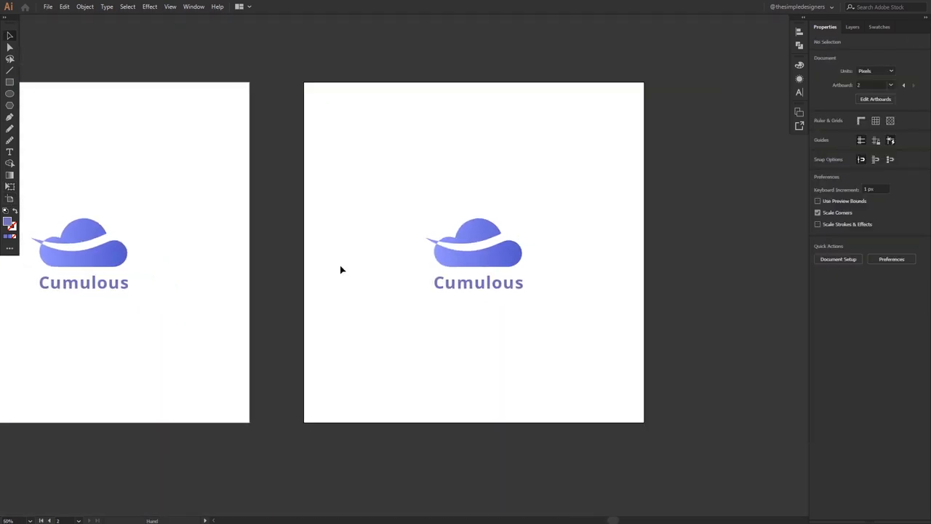
pyautogui.scroll(3, 340, 265)
pyautogui.click(498, 254)
pyautogui.rightClick(498, 253)
pyautogui.click(528, 334)
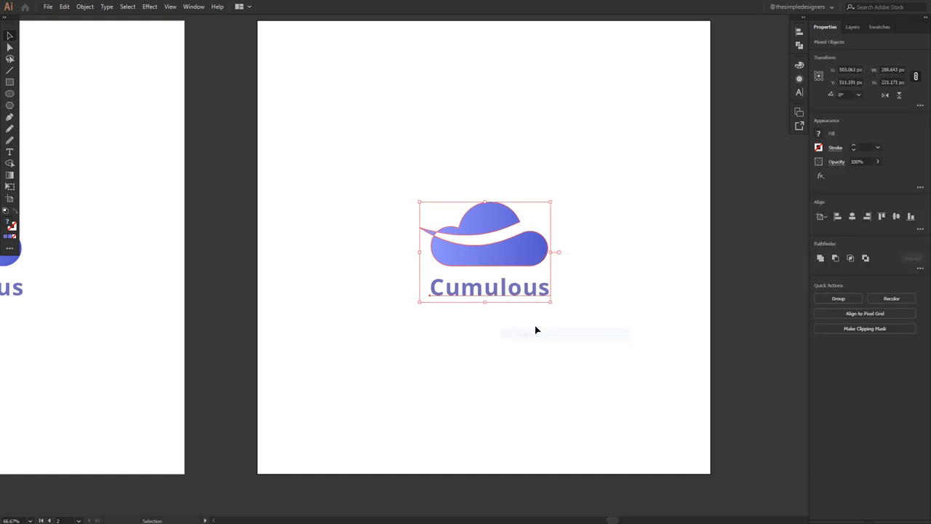
pyautogui.hotkey('ctrl', 'shift', 'a')
# Fill the copied cloud with the teal gradient swatch and select its Cumulous text for recolouring
pyautogui.moveTo(420, 252); pyautogui.dragTo(571, 272)
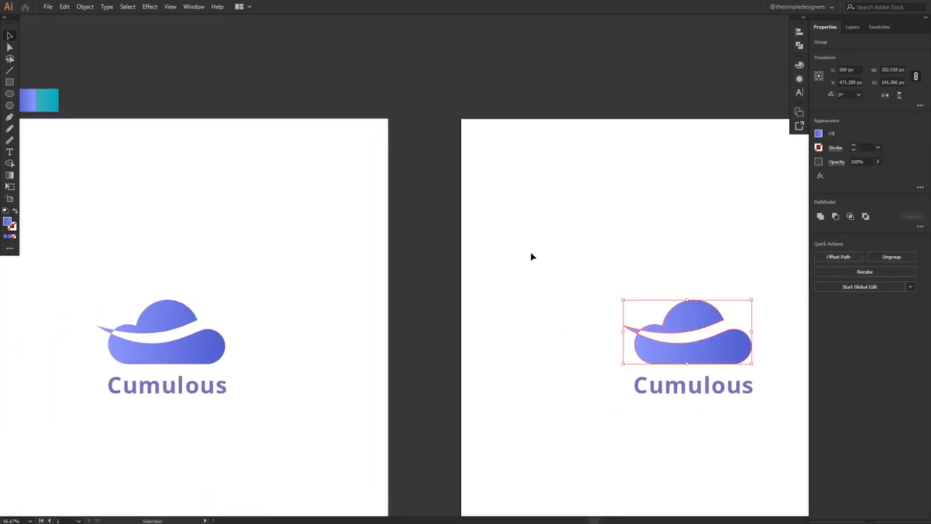
pyautogui.press('i')
pyautogui.click(58, 101)
pyautogui.scroll(4, 609, 243)
pyautogui.press('g')
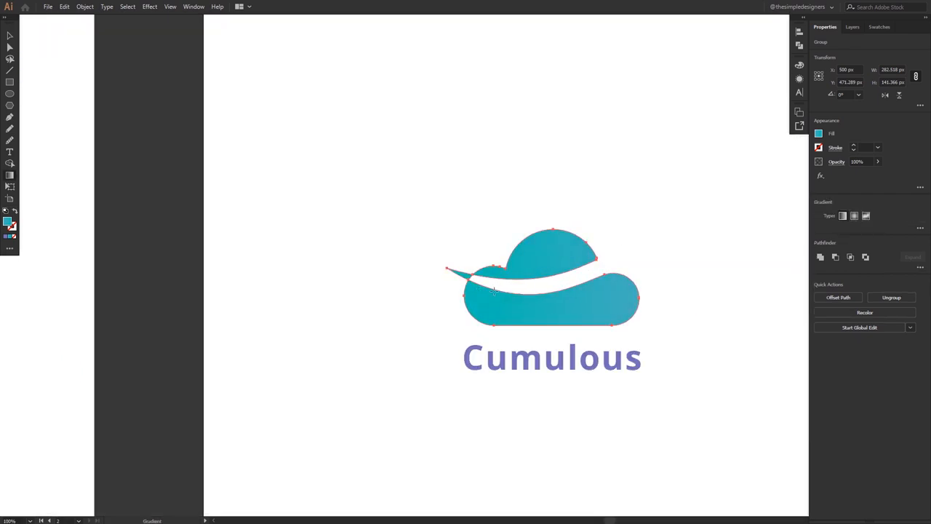
pyautogui.hotkey('ctrl', '0')
pyautogui.scroll(-2, 467, 335)
pyautogui.click(613, 355)
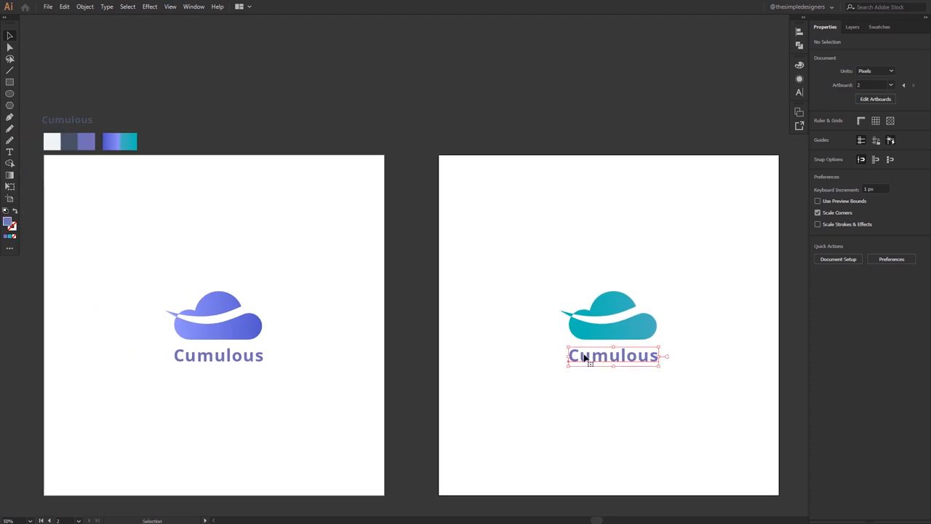
pyautogui.press('i')
# Recolour the Cumulous wordmark with the dark slate swatch via the Eyedropper
pyautogui.click(75, 135)
pyautogui.press('v')
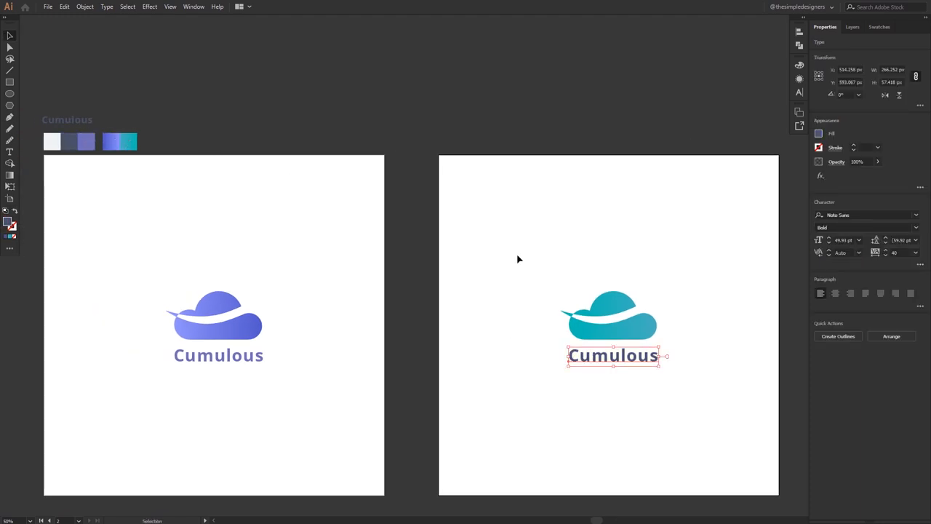
pyautogui.click(692, 320)
pyautogui.scroll(2, 514, 277)
pyautogui.scroll(3, 514, 277)
pyautogui.scroll(3, 502, 280)
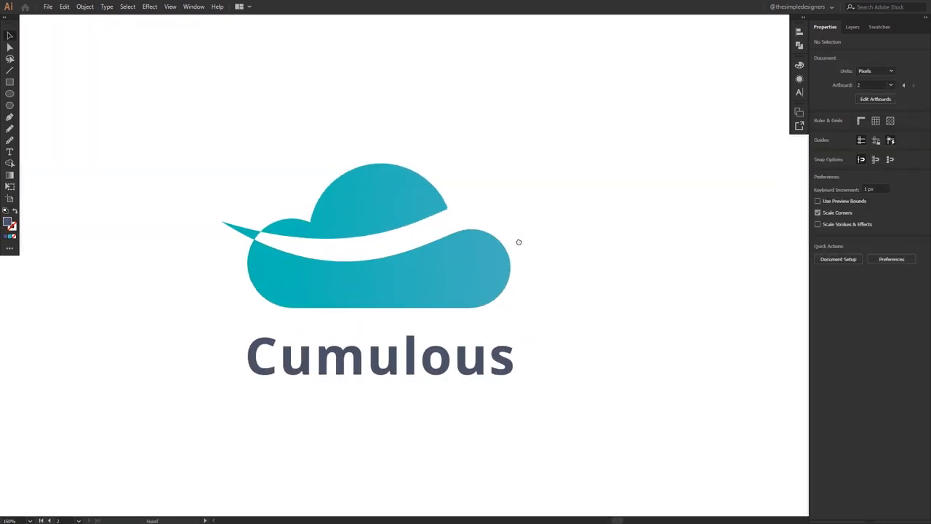
# Alt-drag the teal cloud slightly right and repeat twice for three offset copies
pyautogui.click(496, 281)
pyautogui.moveTo(495, 281); pyautogui.dragTo(477, 294)
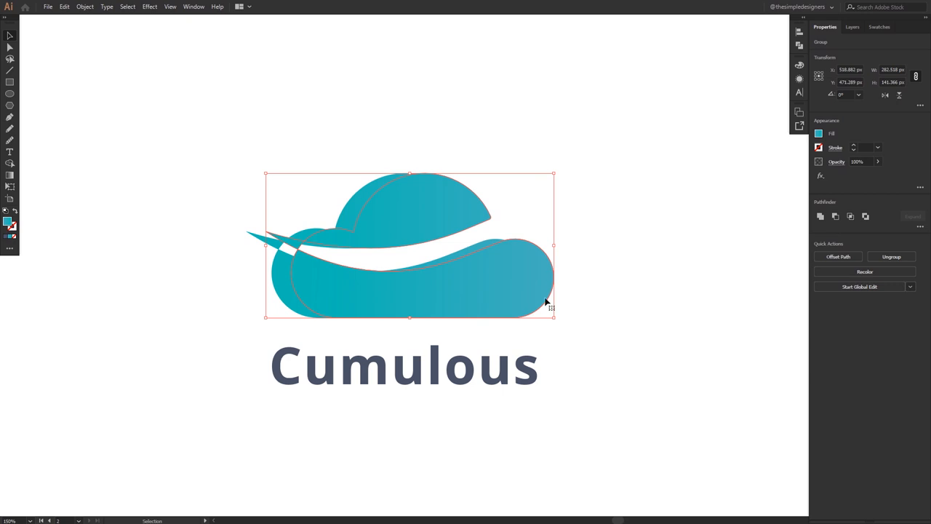
pyautogui.hotkey('ctrl', 'd')
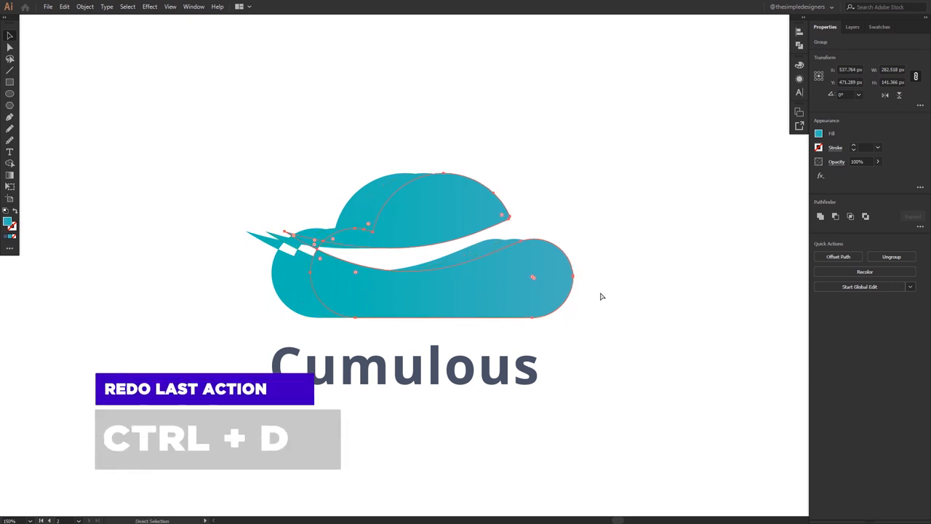
pyautogui.hotkey('ctrl', 'd')
pyautogui.click(637, 275)
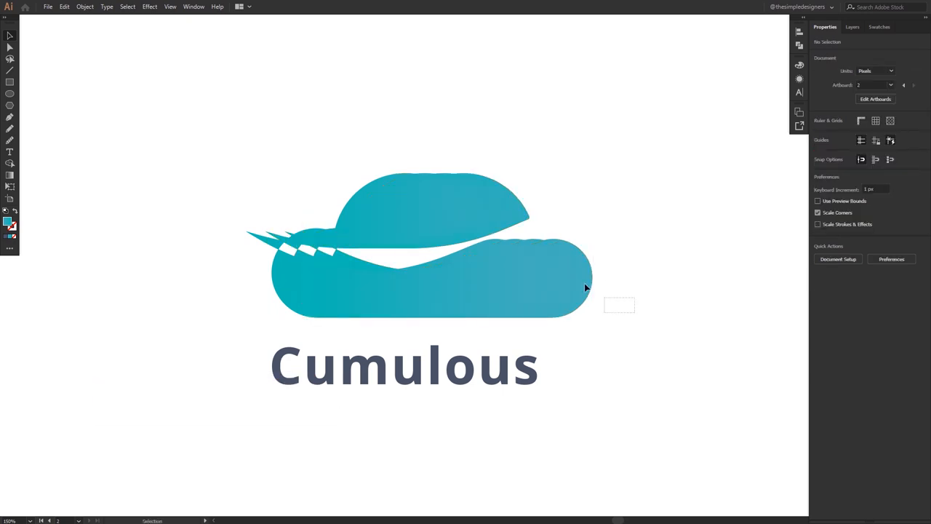
# Marquee-select all overlapping cloud copies ready for the Shape Builder tool
pyautogui.moveTo(357, 178); pyautogui.dragTo(243, 150)
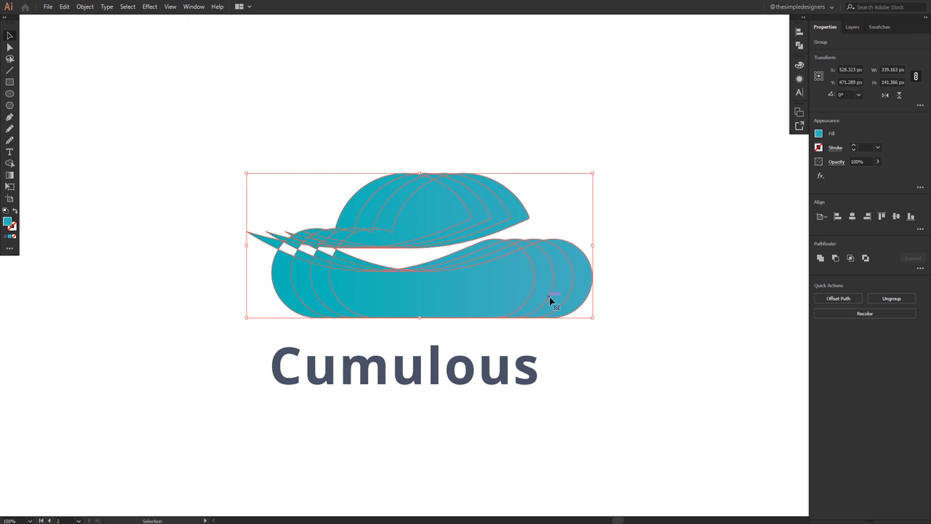
pyautogui.hotkey('shift', 'm')
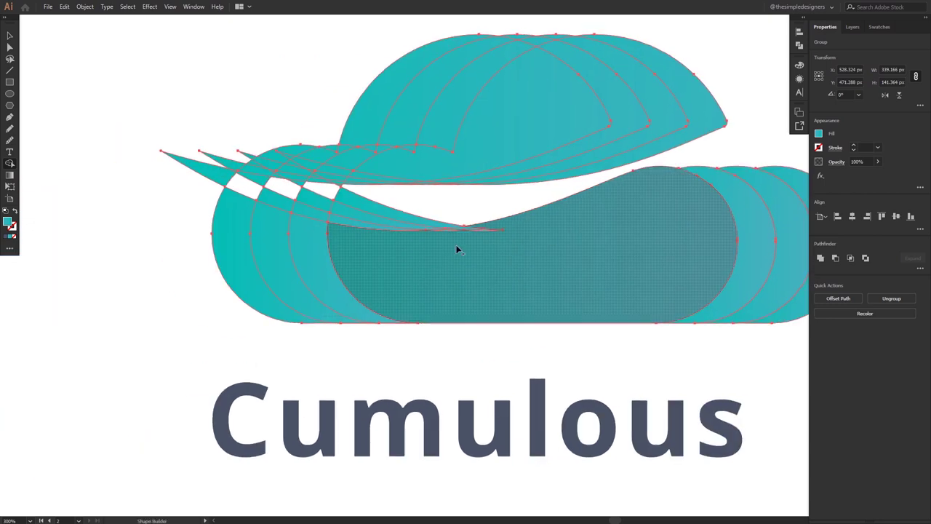
pyautogui.scroll(2, 458, 250)
pyautogui.scroll(2, 443, 233)
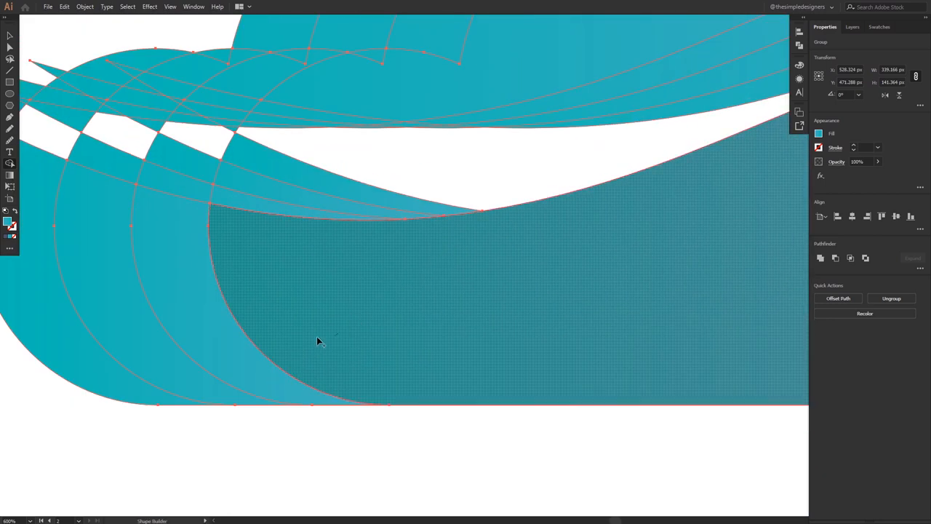
# Merge the thin slivers between the cloud copies into whole cloud shapes with Shape Builder
pyautogui.moveTo(316, 336); pyautogui.dragTo(387, 302)
pyautogui.scroll(1, 387, 303)
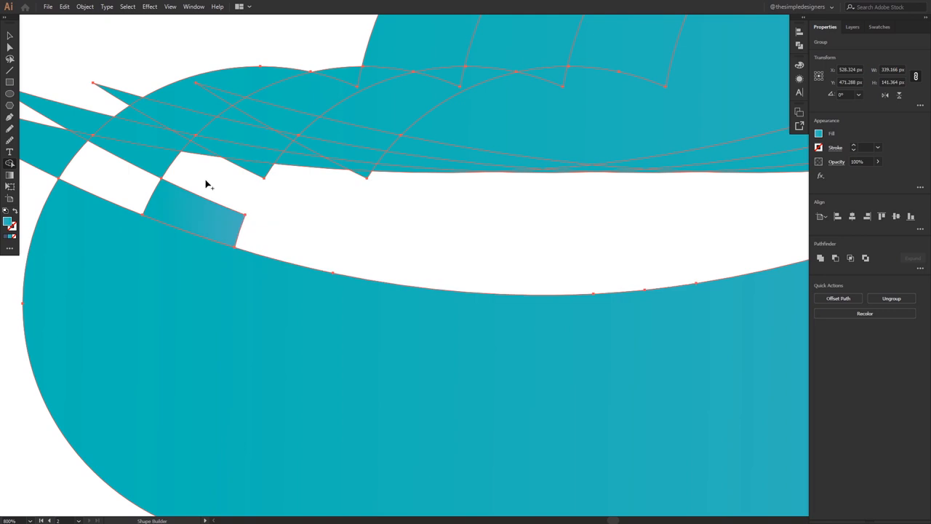
pyautogui.scroll(-1, 364, 178)
pyautogui.moveTo(226, 225); pyautogui.dragTo(546, 203)
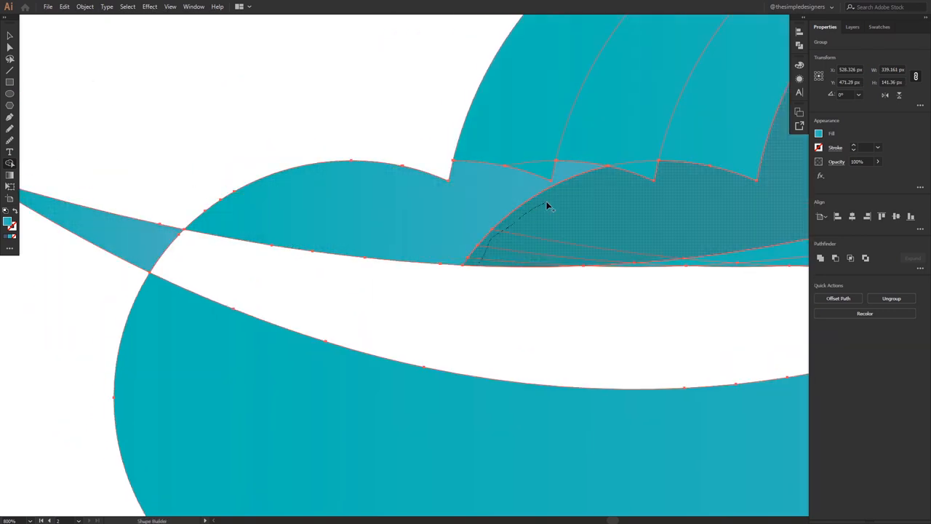
pyautogui.scroll(-1, 545, 204)
pyautogui.scroll(1, 502, 211)
pyautogui.scroll(1, 349, 302)
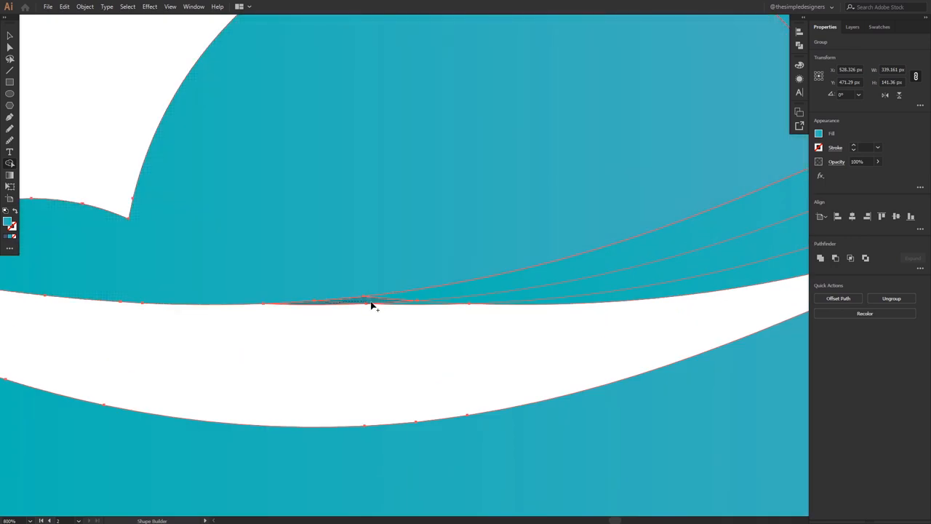
pyautogui.scroll(-1, 437, 306)
pyautogui.scroll(1, 597, 146)
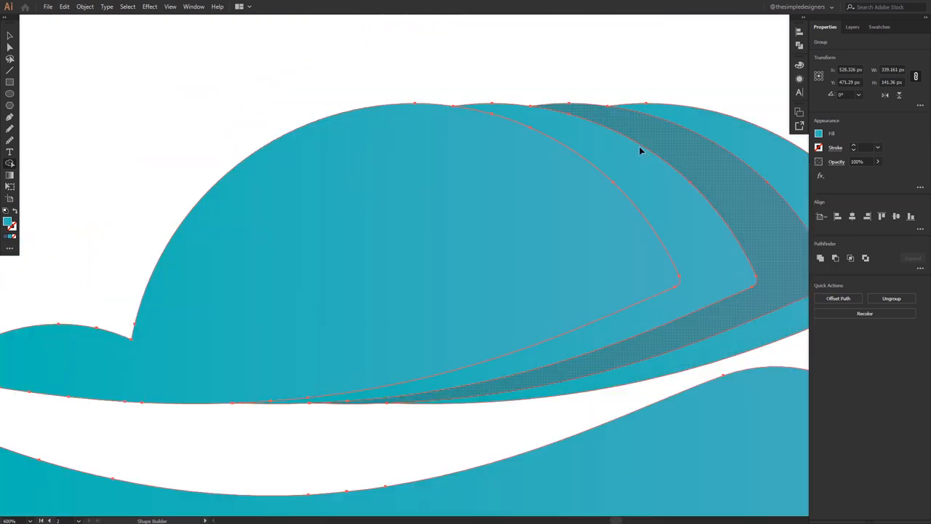
pyautogui.scroll(-2, 640, 153)
# Deselect and check the merged cloud paths in Outline mode, then return to preview
pyautogui.click(728, 313)
pyautogui.click(587, 306)
pyautogui.hotkey('ctrl', 'y')
pyautogui.click(746, 371)
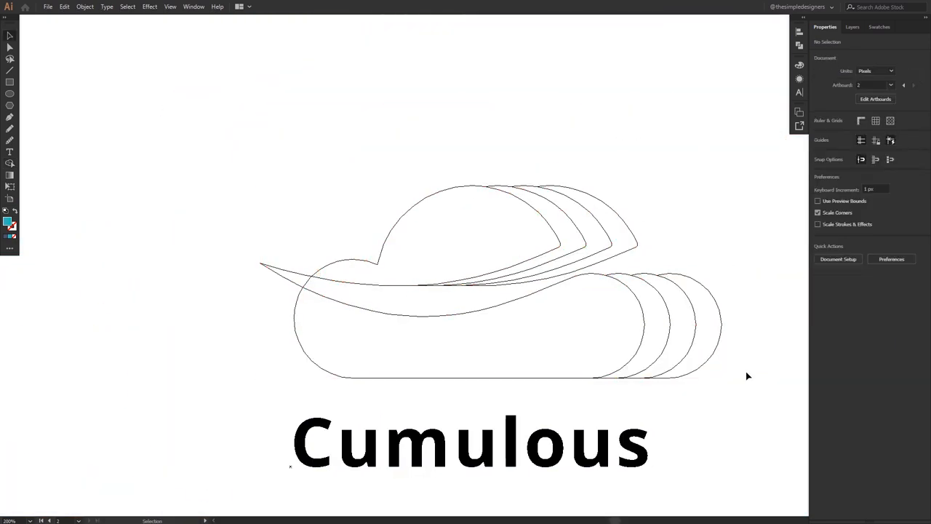
pyautogui.hotkey('ctrl', 'y')
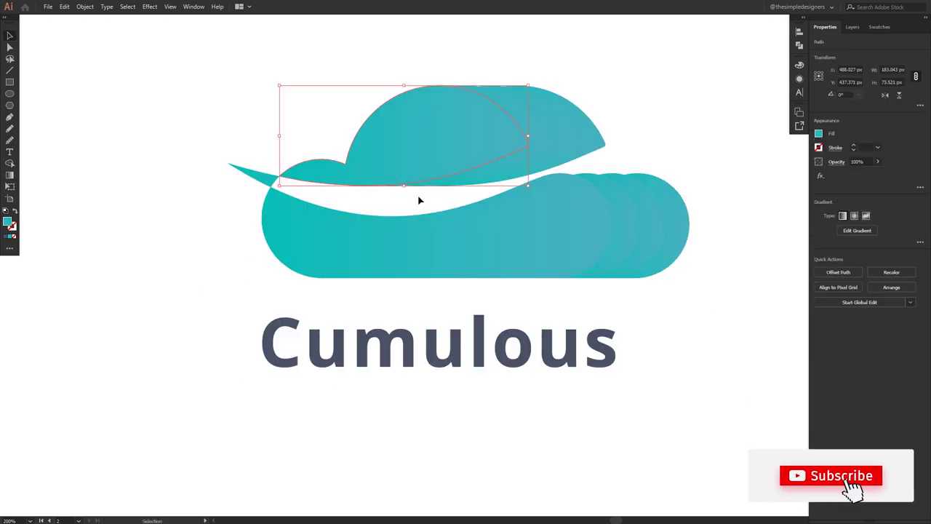
# Apply a Multiply 26%, 7/5 px offset, 4 px blur drop shadow to the back cloud copies
pyautogui.keyDown('shift'); pyautogui.click(479, 246); pyautogui.keyUp('shift')
pyautogui.keyDown('shift'); pyautogui.click(413, 225); pyautogui.keyUp('shift')
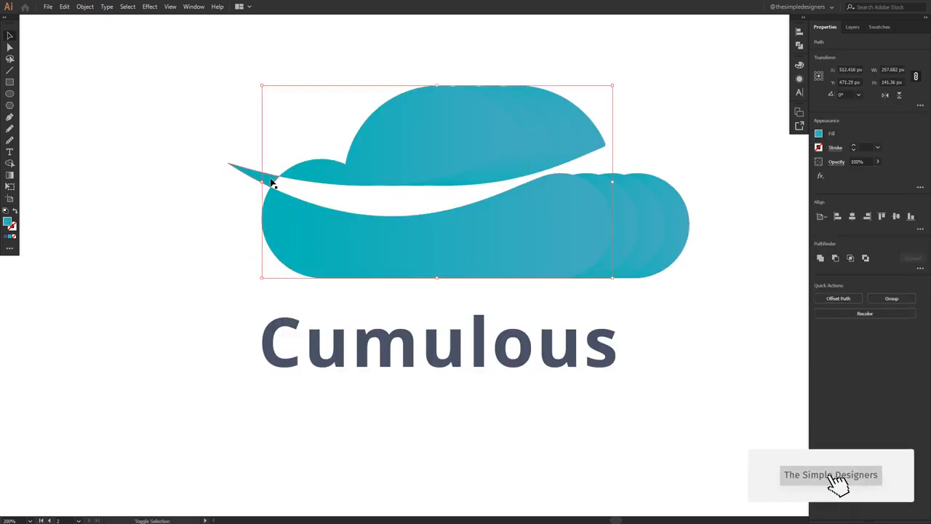
pyautogui.keyDown('shift'); pyautogui.click(269, 174); pyautogui.keyUp('shift')
pyautogui.click(150, 7)
pyautogui.click(168, 29)
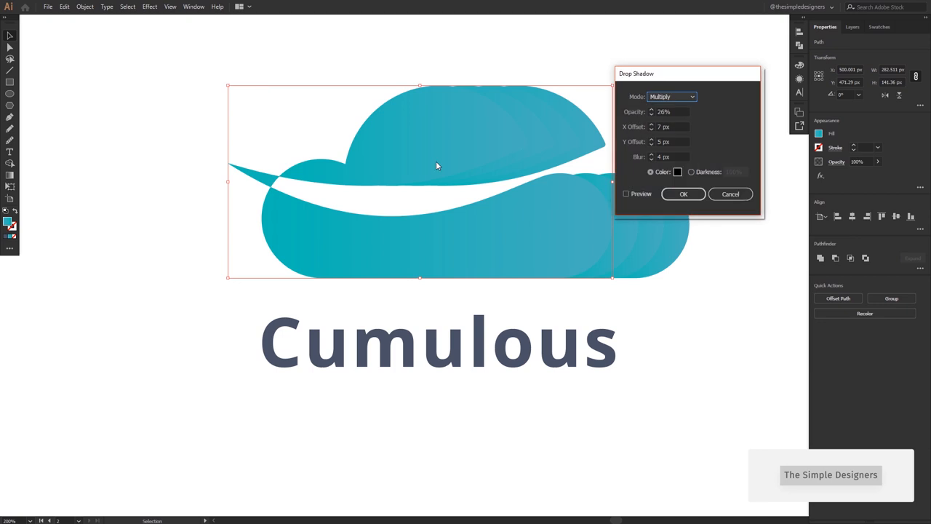
pyautogui.click(683, 195)
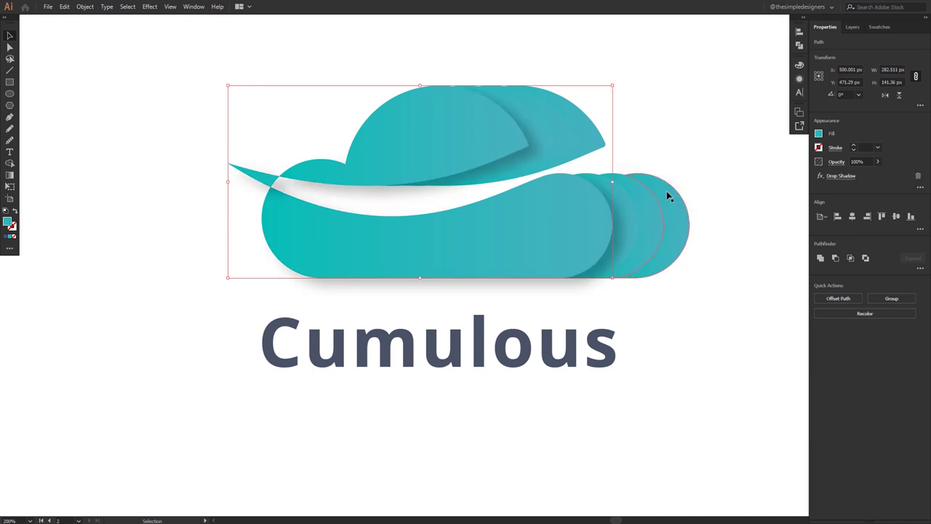
pyautogui.click(694, 139)
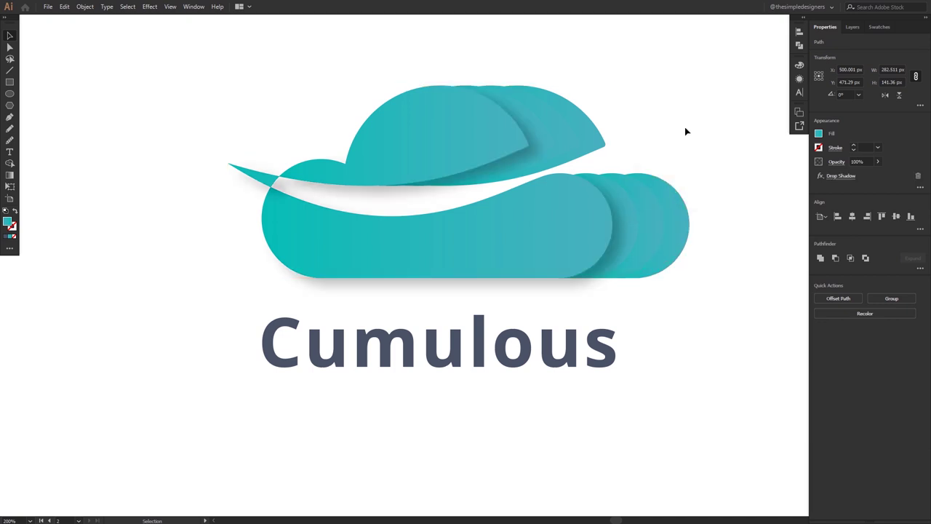
# Apply the same drop shadow to the next stacked cloud copy group
pyautogui.click(557, 140)
pyautogui.keyDown('shift'); pyautogui.click(527, 161); pyautogui.keyUp('shift')
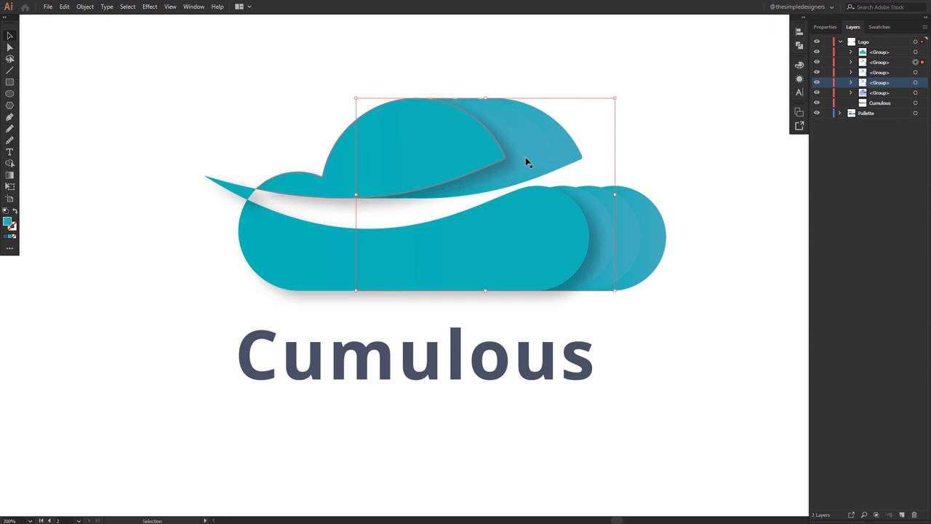
pyautogui.click(150, 6)
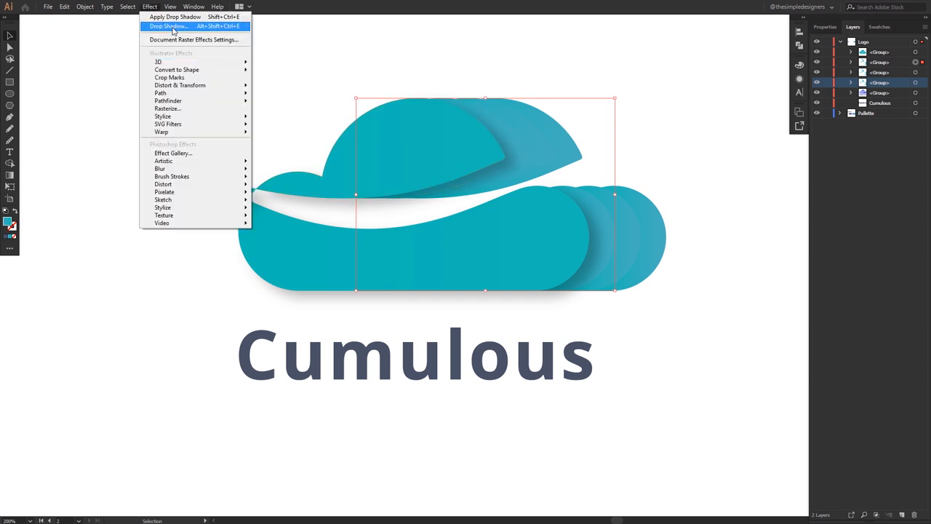
pyautogui.click(175, 30)
pyautogui.click(684, 195)
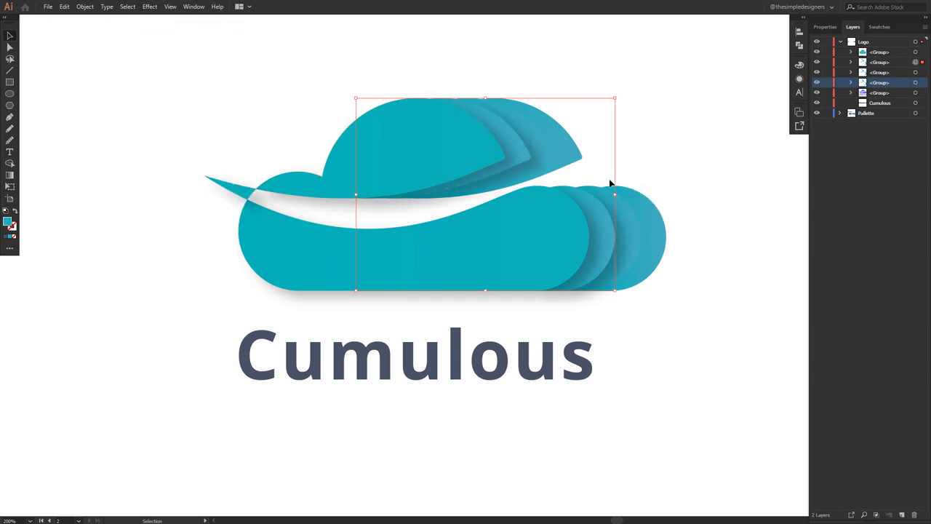
# Apply the same drop shadow to the rightmost cloud copy
pyautogui.click(553, 155)
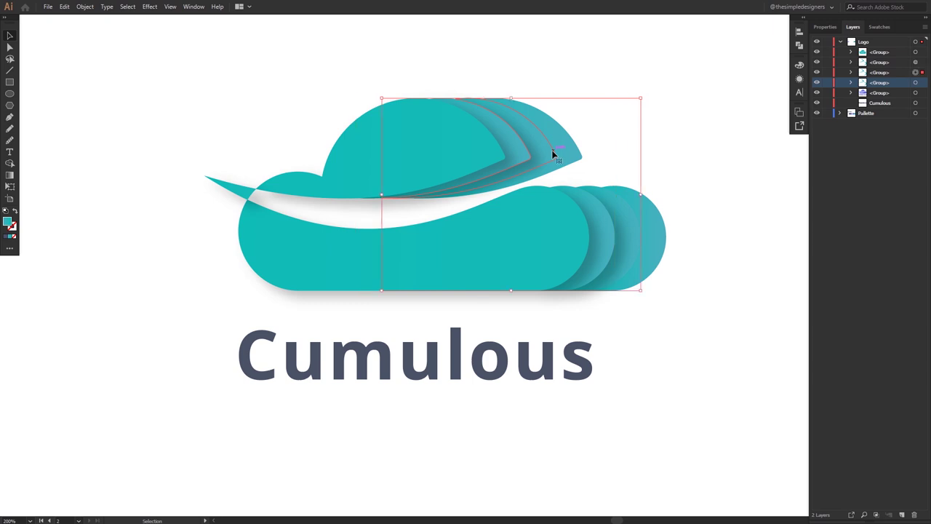
pyautogui.click(150, 7)
pyautogui.click(182, 36)
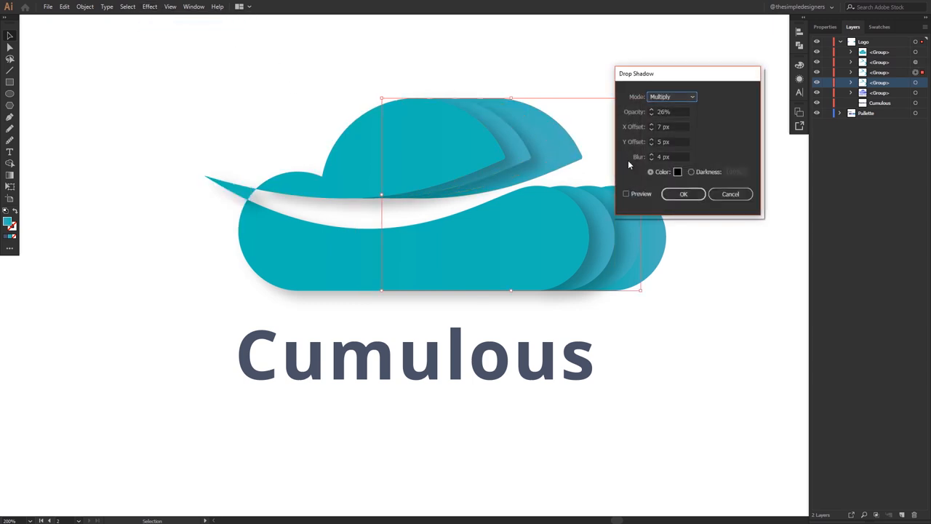
pyautogui.click(684, 195)
pyautogui.click(717, 186)
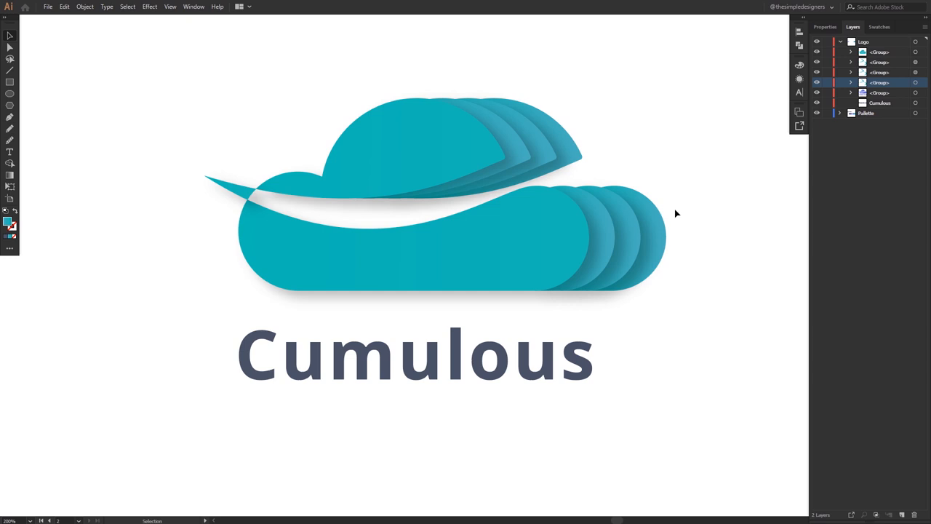
pyautogui.scroll(-1, 713, 234)
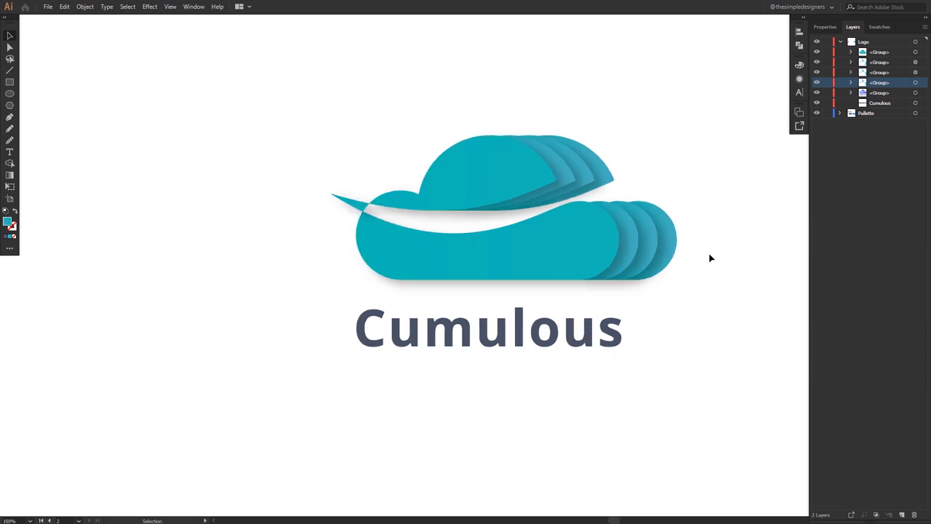
# Group all shadowed cloud copies and position the group above the Cumulous text
pyautogui.moveTo(713, 247); pyautogui.dragTo(438, 167)
pyautogui.rightClick(481, 188)
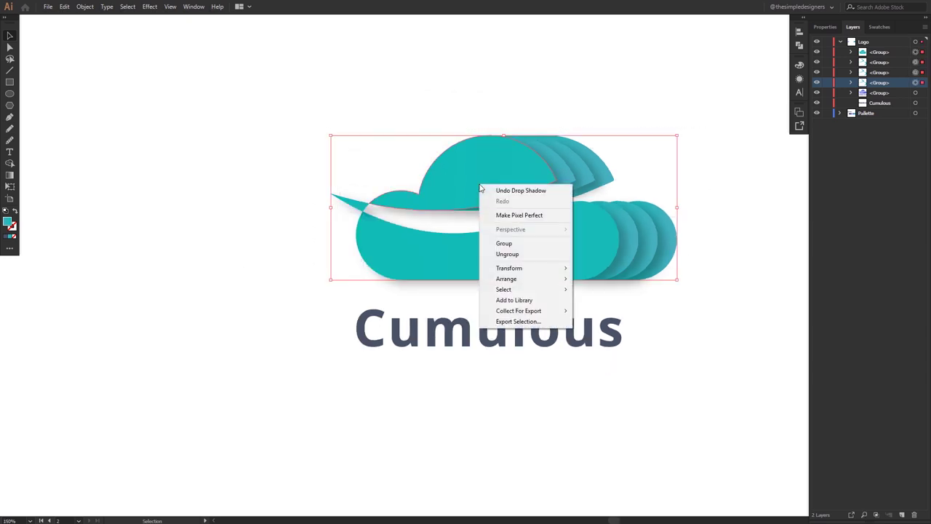
pyautogui.click(503, 243)
pyautogui.moveTo(650, 237); pyautogui.dragTo(610, 239)
pyautogui.scroll(-1, 627, 245)
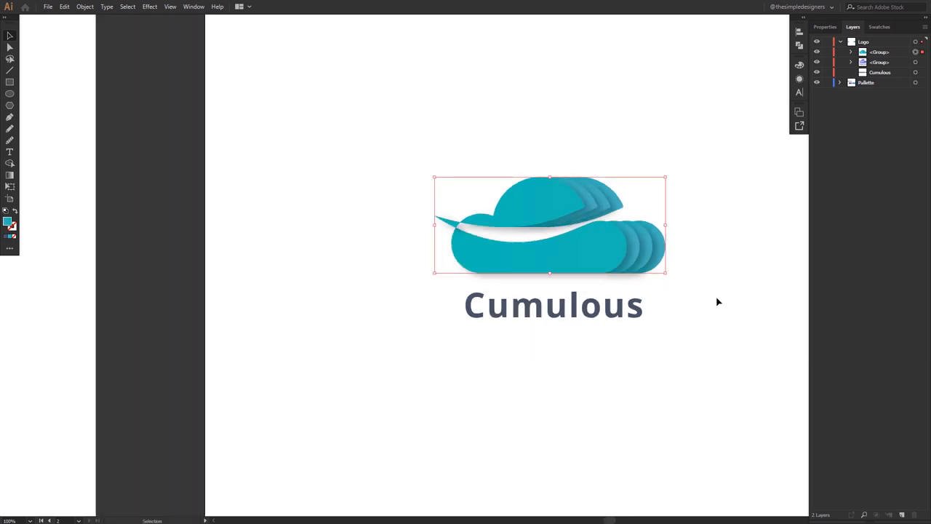
pyautogui.click(718, 301)
pyautogui.scroll(-1, 643, 272)
pyautogui.scroll(-1, 647, 273)
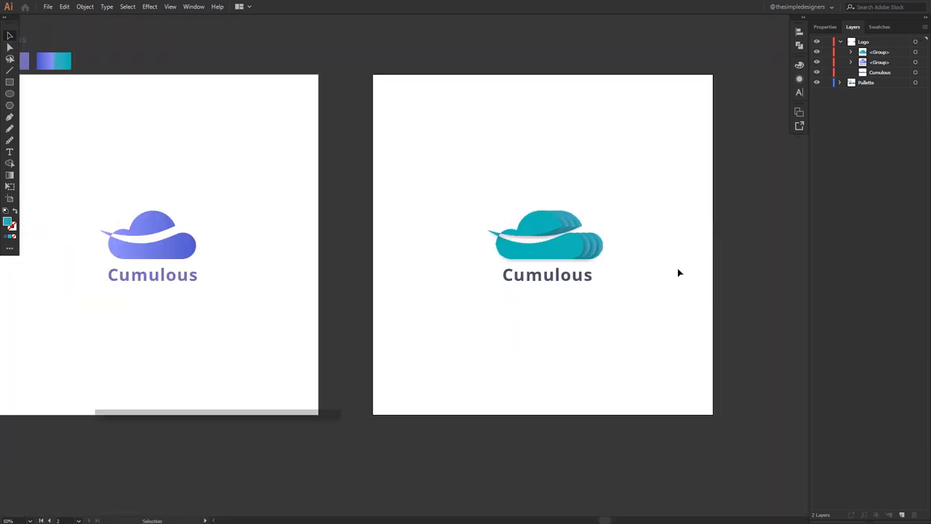
# Draw a square over the right artboard, send it to back and fill it light gray
pyautogui.press('m')
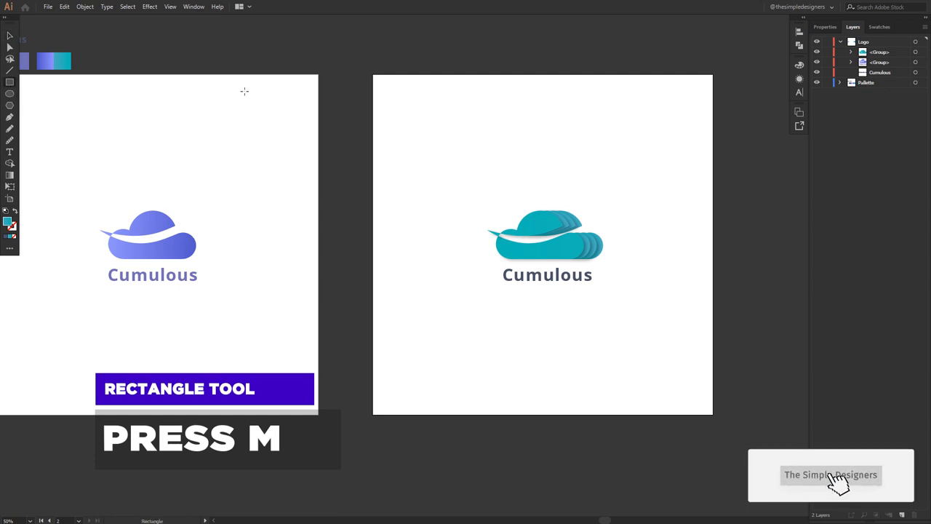
pyautogui.moveTo(373, 73); pyautogui.dragTo(713, 414)
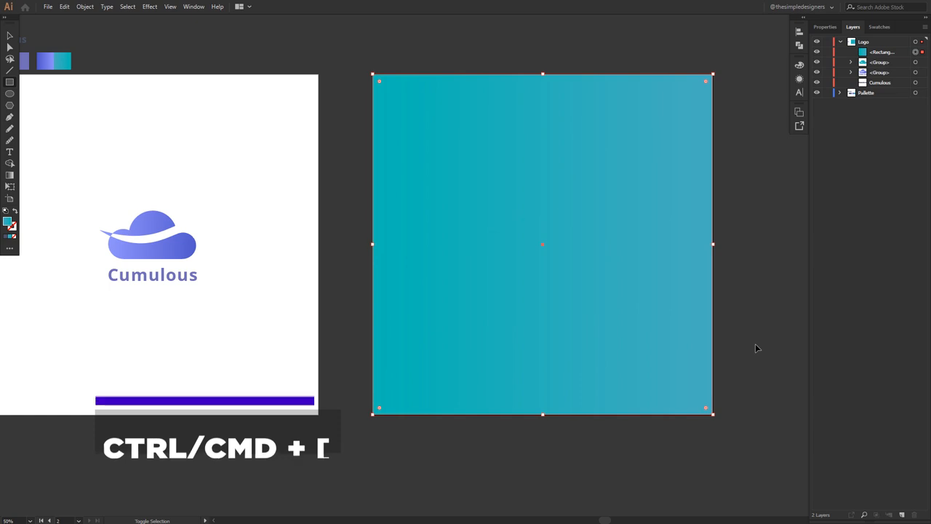
pyautogui.hotkey('ctrl', '[')
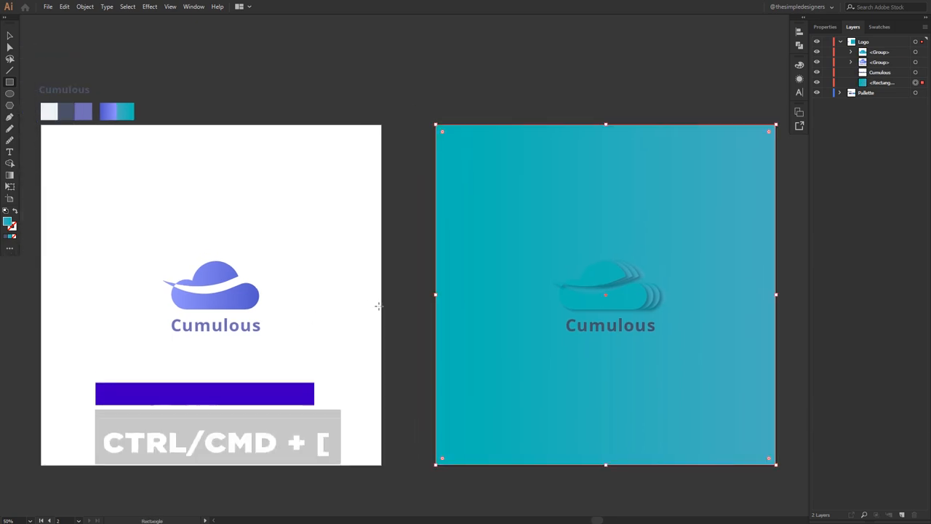
pyautogui.press('i')
pyautogui.click(49, 111)
pyautogui.press('v')
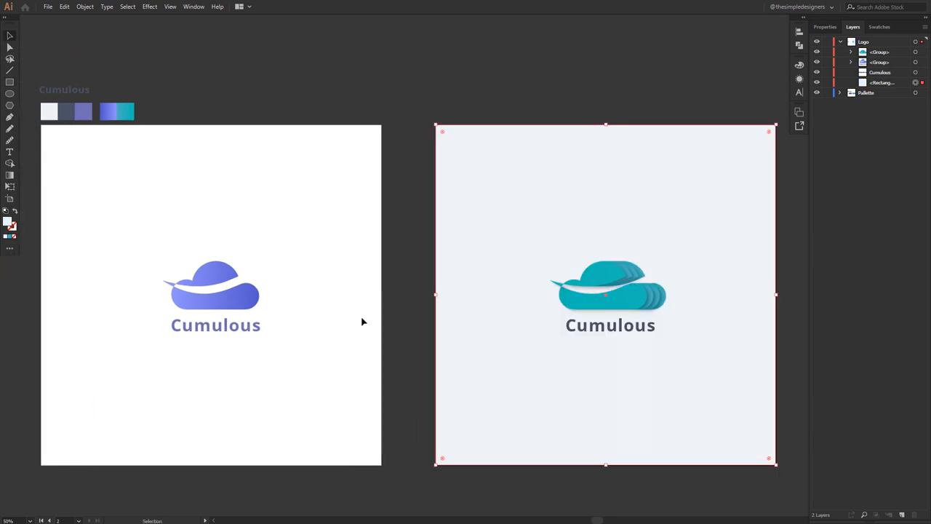